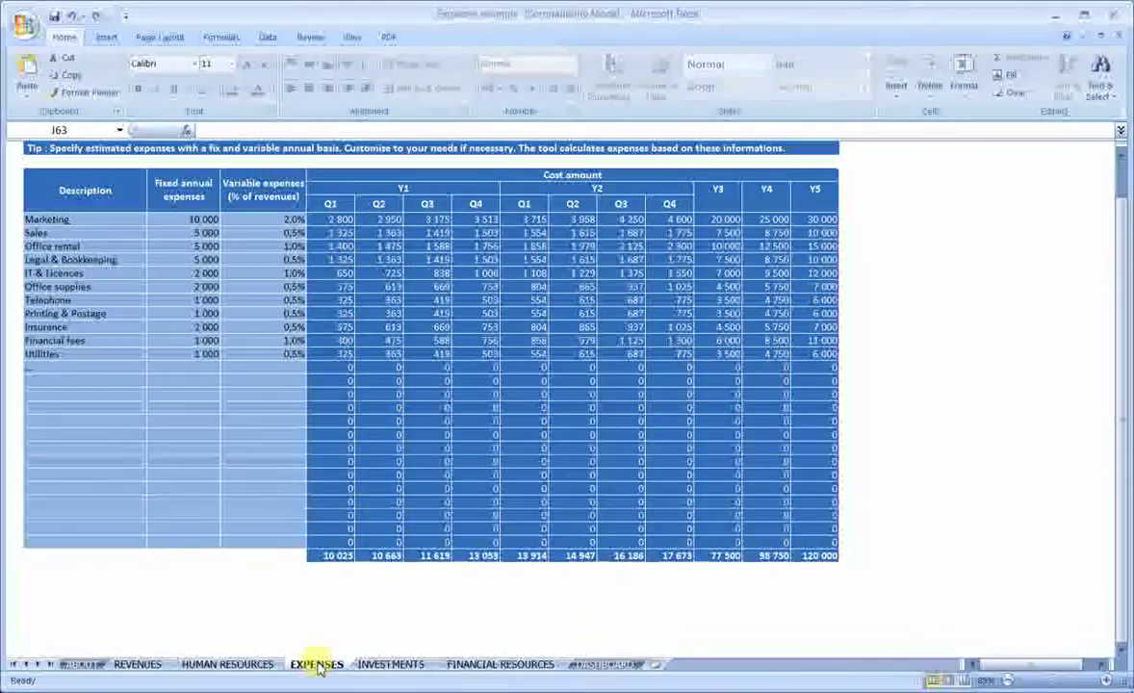
Examine the expense categories listed in the Description column of the EXPENSES sheet, including Marketing, Sales and Office rental.
{"action": "scroll", "coordinate": [380, 577], "scroll_direction": "up", "scroll_amount": 2}
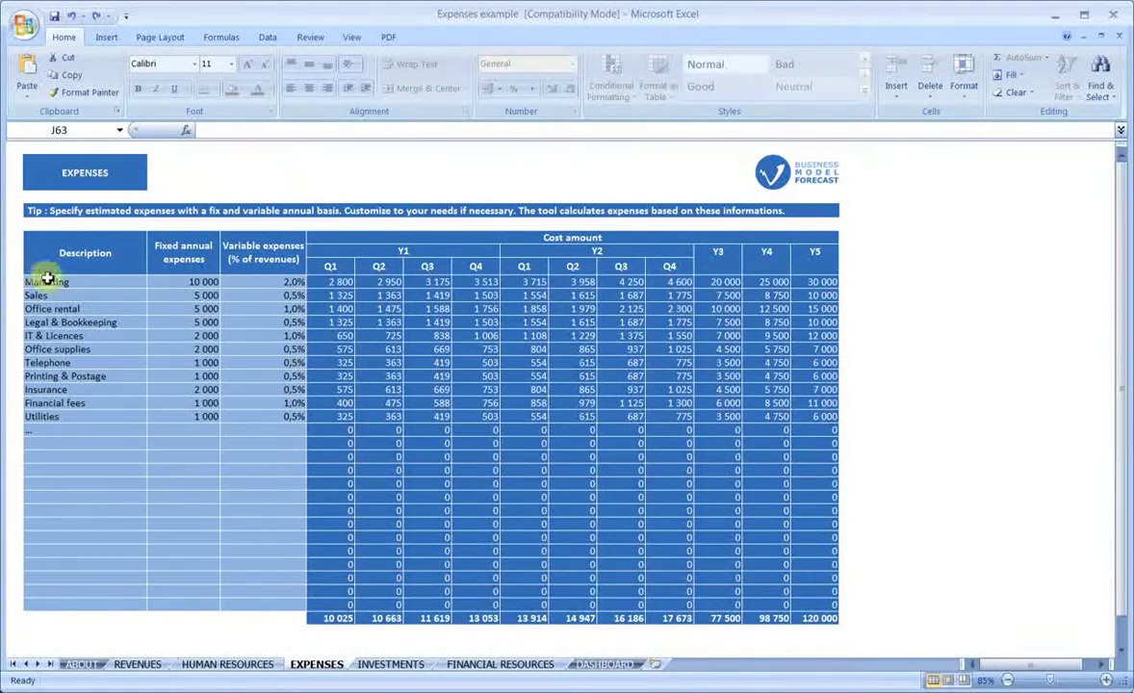
{"action": "left_click_drag", "start_coordinate": [45, 281], "coordinate": [581, 282]}
{"action": "left_click", "coordinate": [763, 389]}
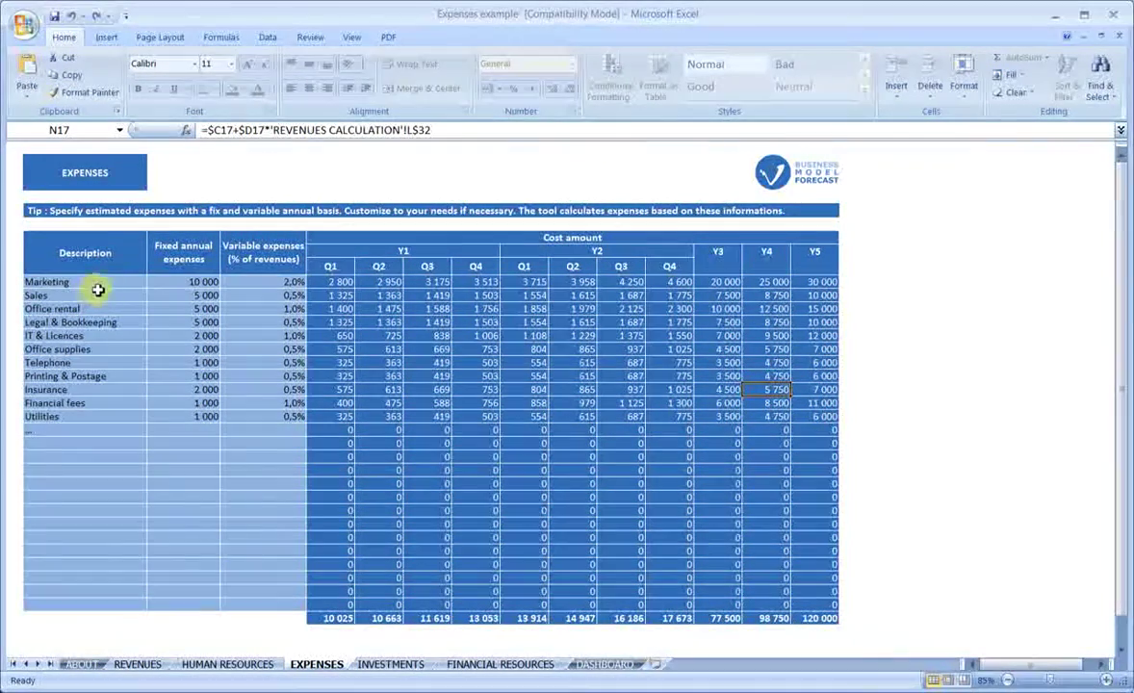
{"action": "left_click", "coordinate": [109, 281]}
{"action": "left_click", "coordinate": [114, 255]}
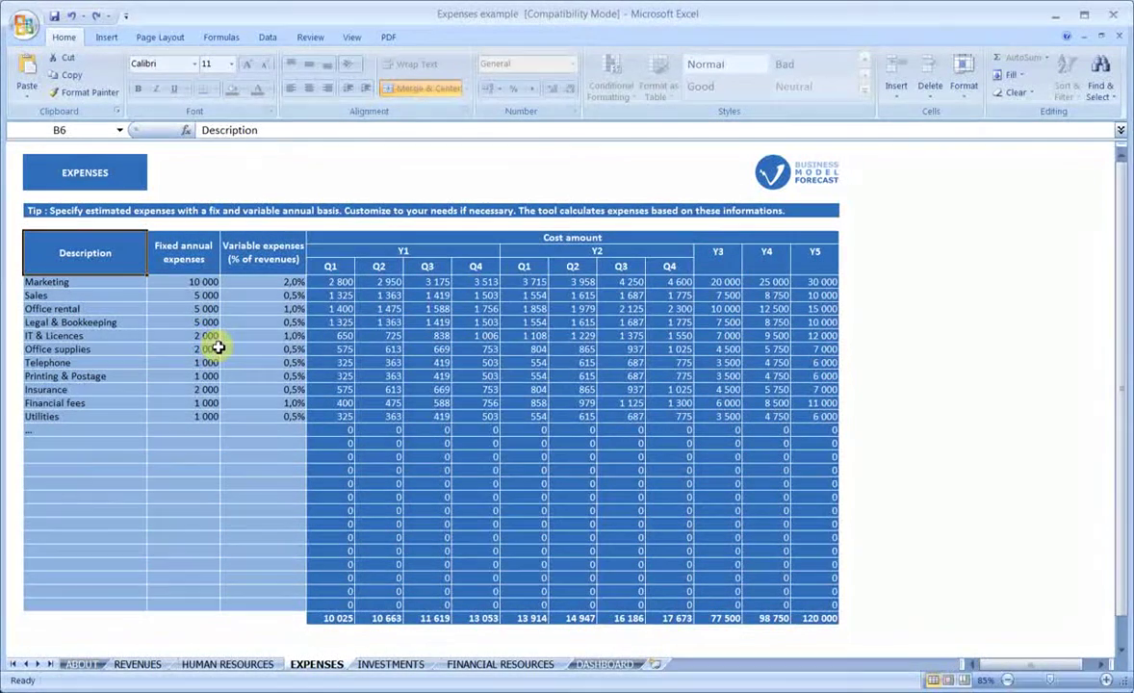
{"action": "left_click", "coordinate": [104, 283]}
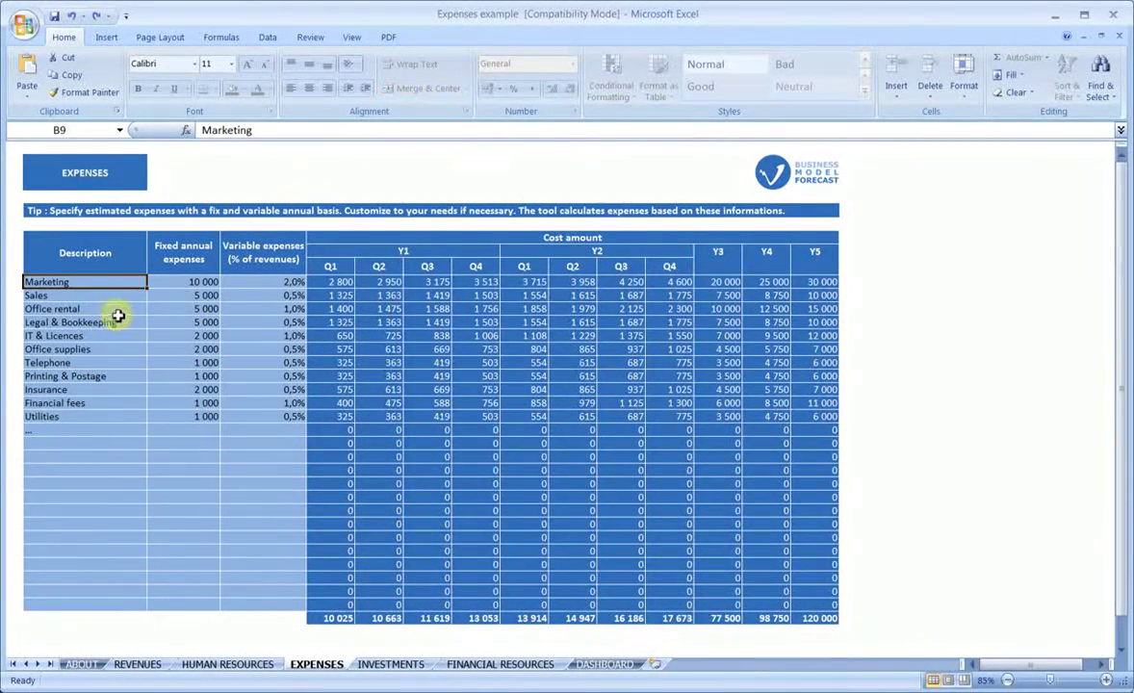
{"action": "left_click", "coordinate": [115, 310]}
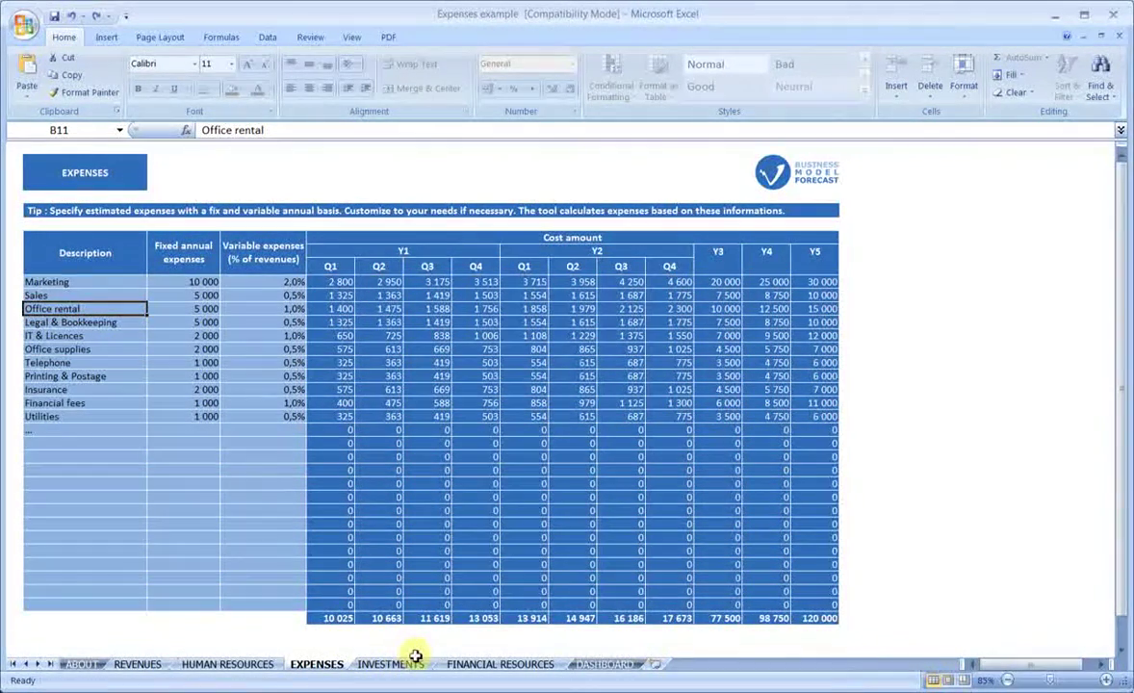
{"action": "left_click", "coordinate": [88, 294]}
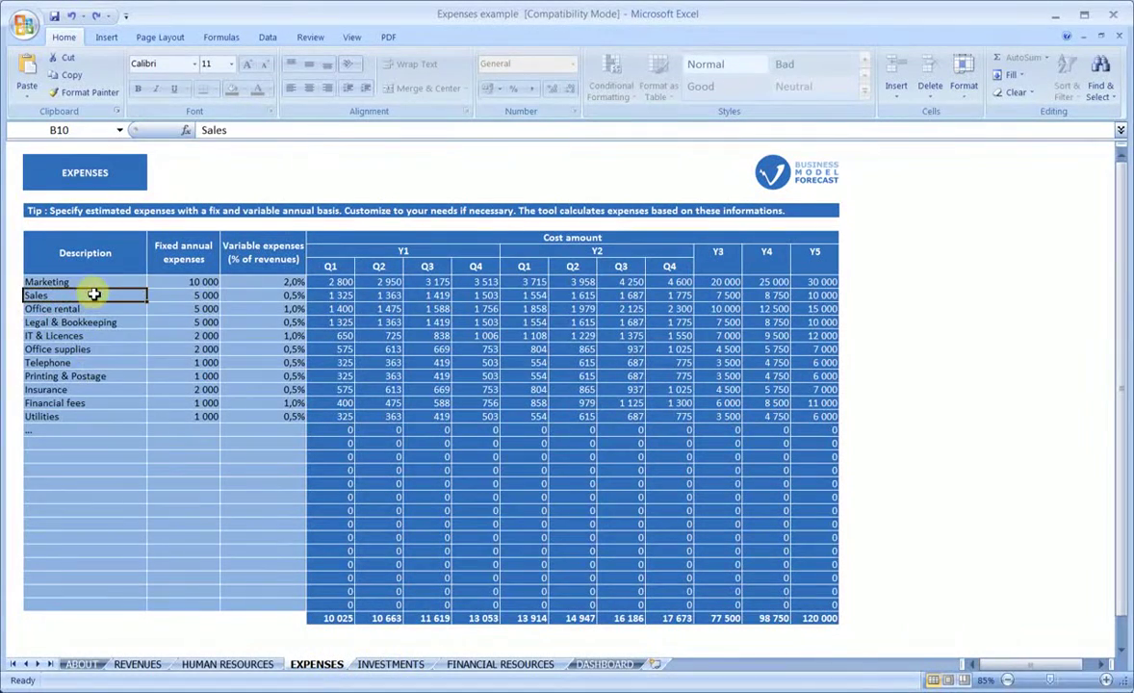
Look over the Marketing and Sales rows of the EXPENSES sheet, from their descriptions and fixed expenses to the quarterly cost amounts.
{"action": "left_click", "coordinate": [228, 293]}
{"action": "left_click", "coordinate": [131, 284]}
{"action": "left_click", "coordinate": [438, 282]}
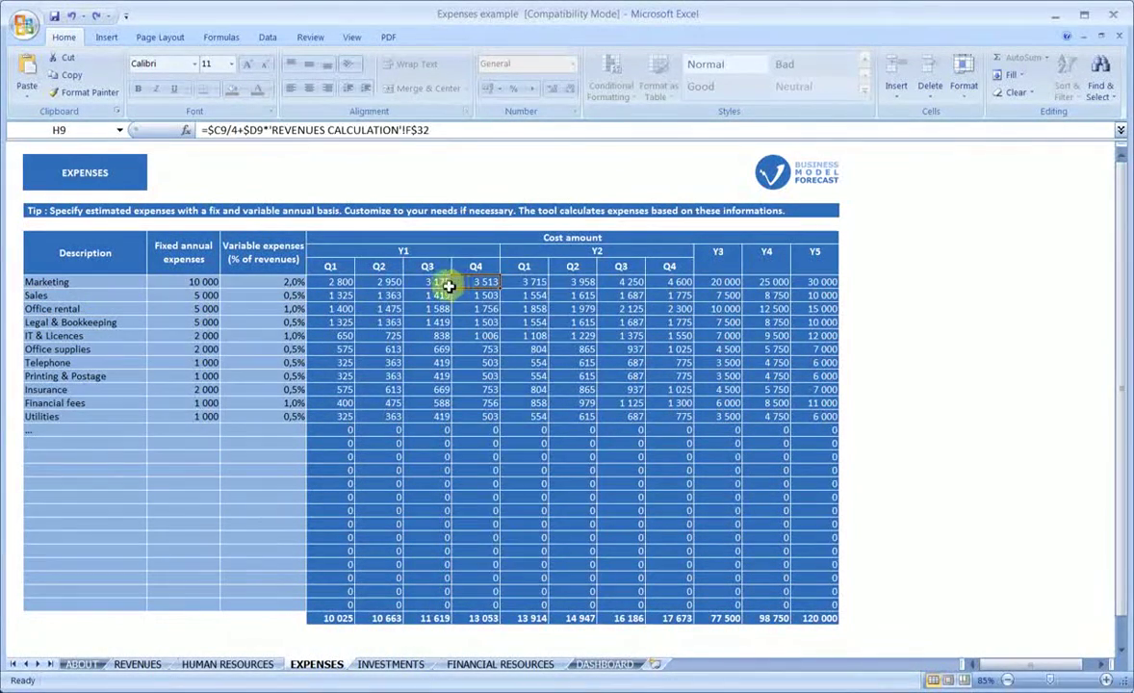
{"action": "left_click", "coordinate": [342, 294]}
{"action": "left_click", "coordinate": [185, 293]}
{"action": "left_click", "coordinate": [195, 283]}
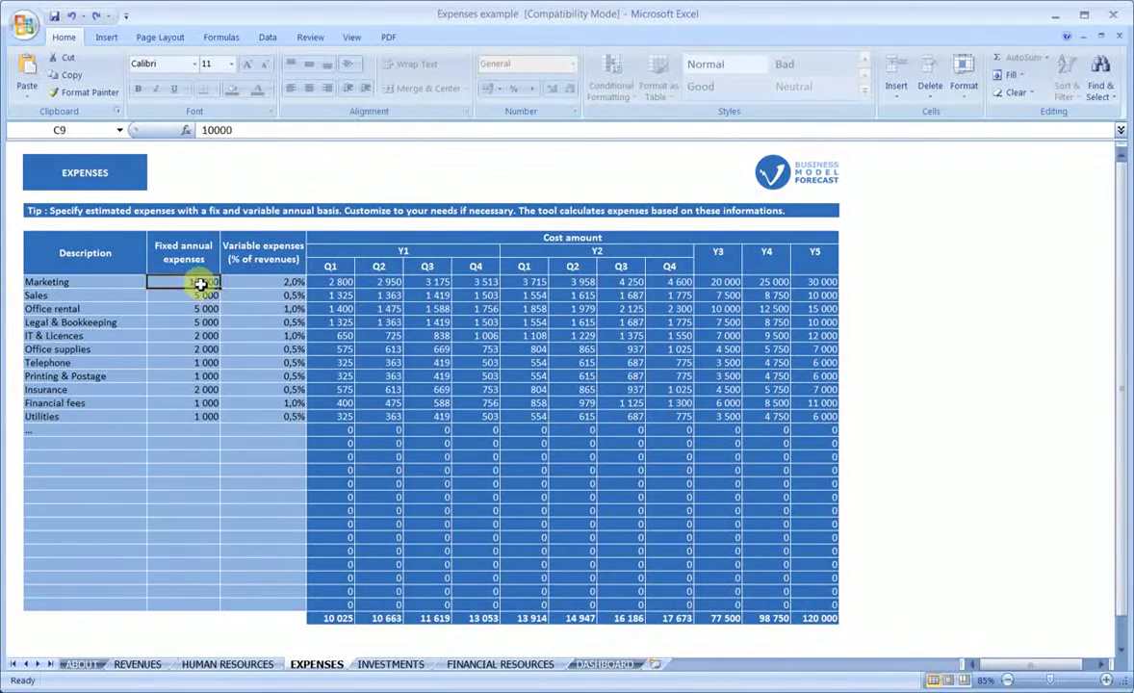
{"action": "left_click", "coordinate": [80, 285]}
{"action": "key", "text": "Return"}
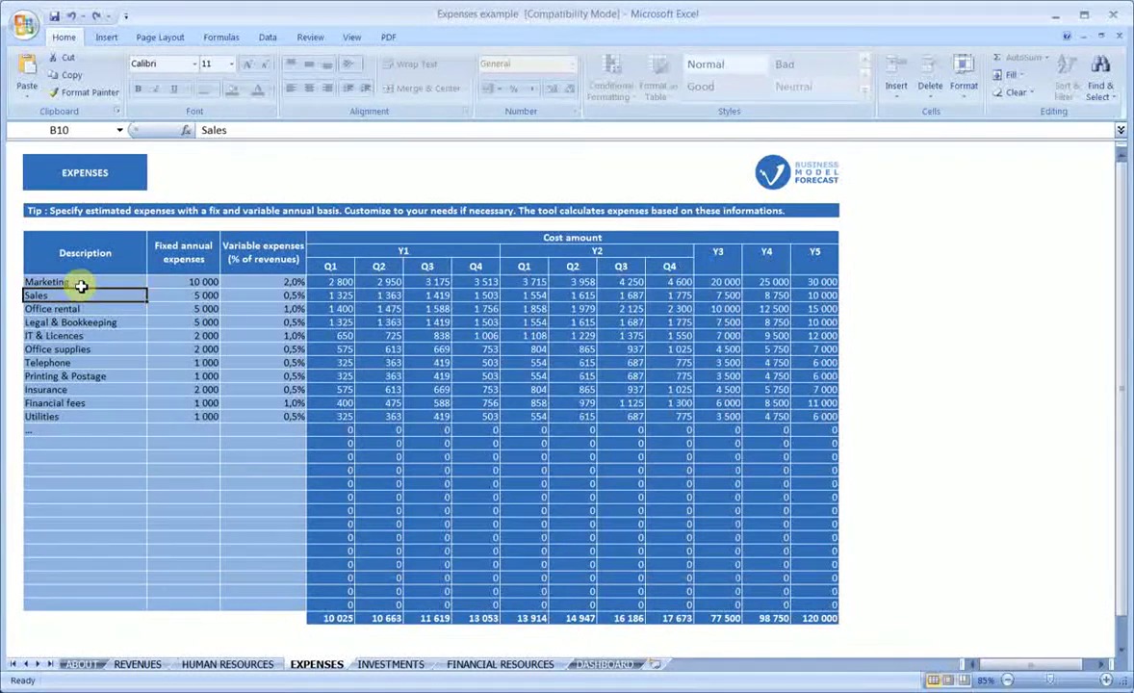
{"action": "left_click", "coordinate": [81, 286]}
{"action": "key", "text": "Return"}
{"action": "key", "text": "Return"}
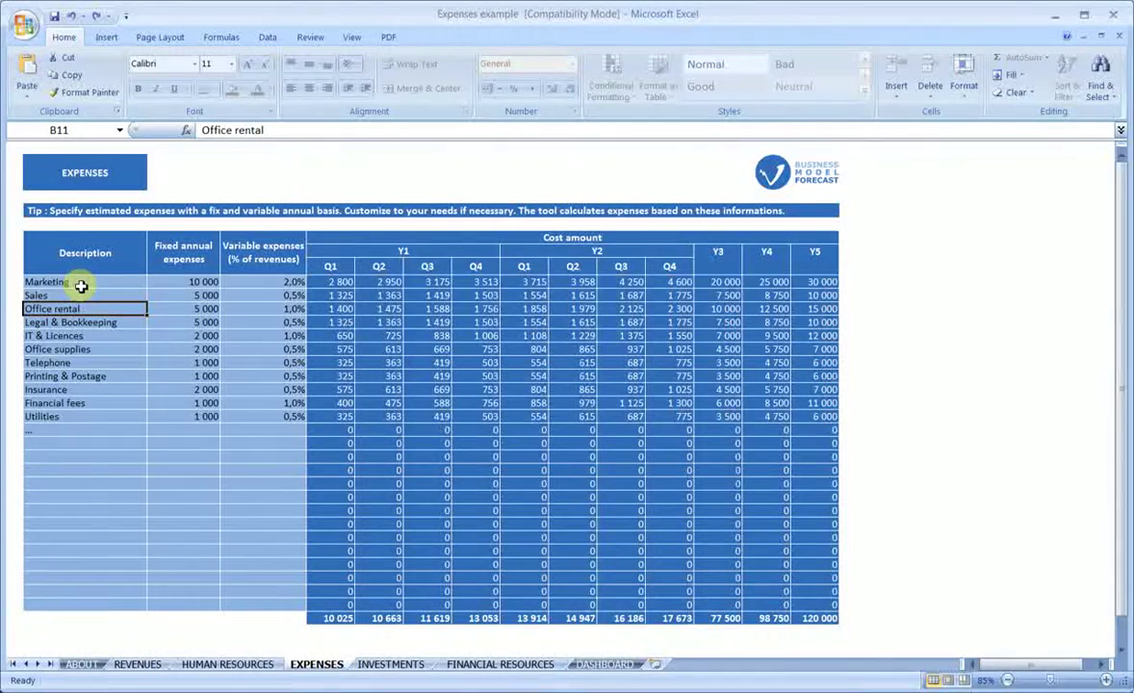
{"action": "left_click", "coordinate": [81, 286]}
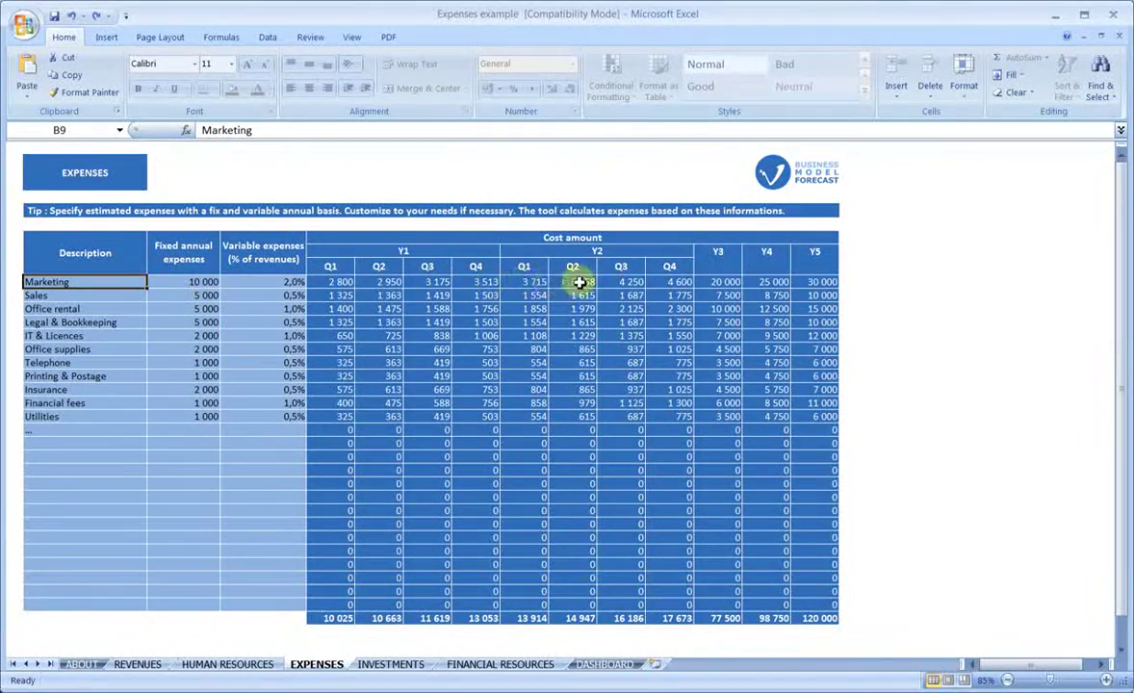
{"action": "left_click", "coordinate": [677, 281]}
{"action": "left_click", "coordinate": [112, 281]}
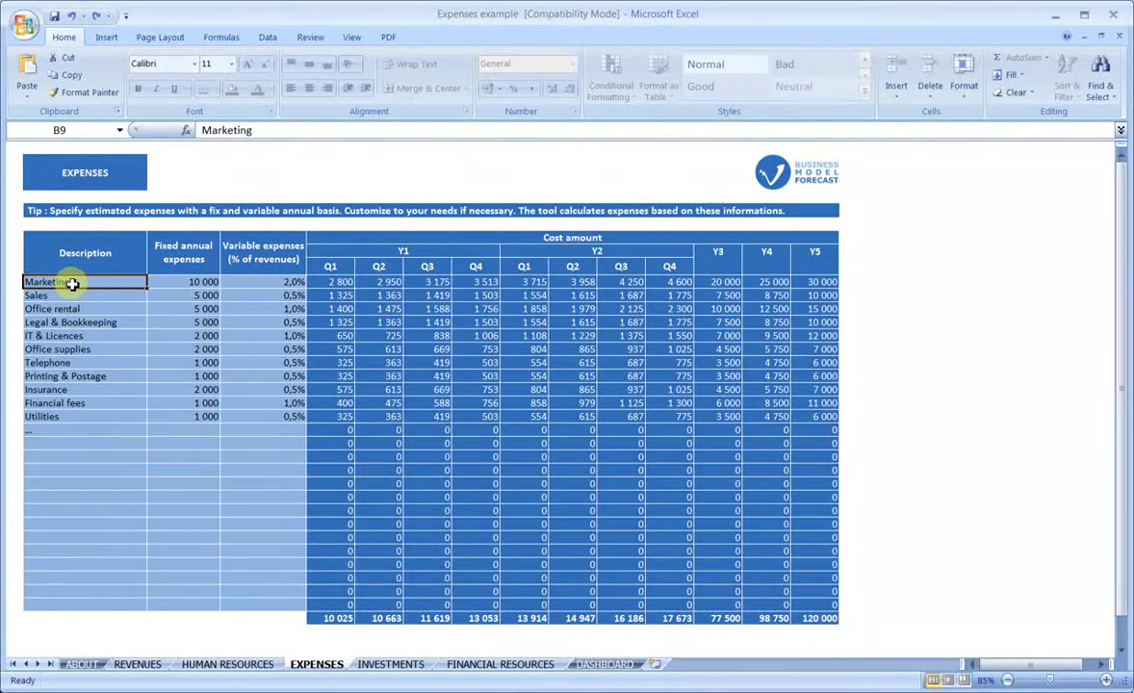
Check the fixed annual expense and the variable percentage of revenues specified for Marketing.
{"action": "left_click", "coordinate": [162, 283]}
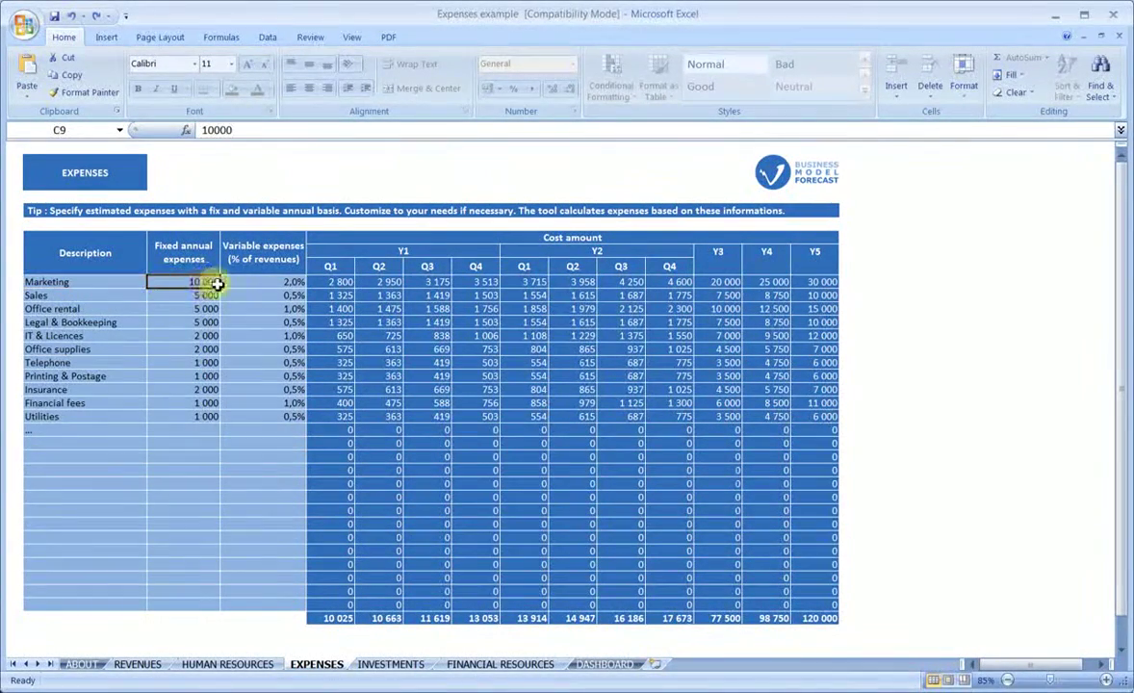
{"action": "left_click", "coordinate": [238, 283]}
{"action": "left_click", "coordinate": [188, 283]}
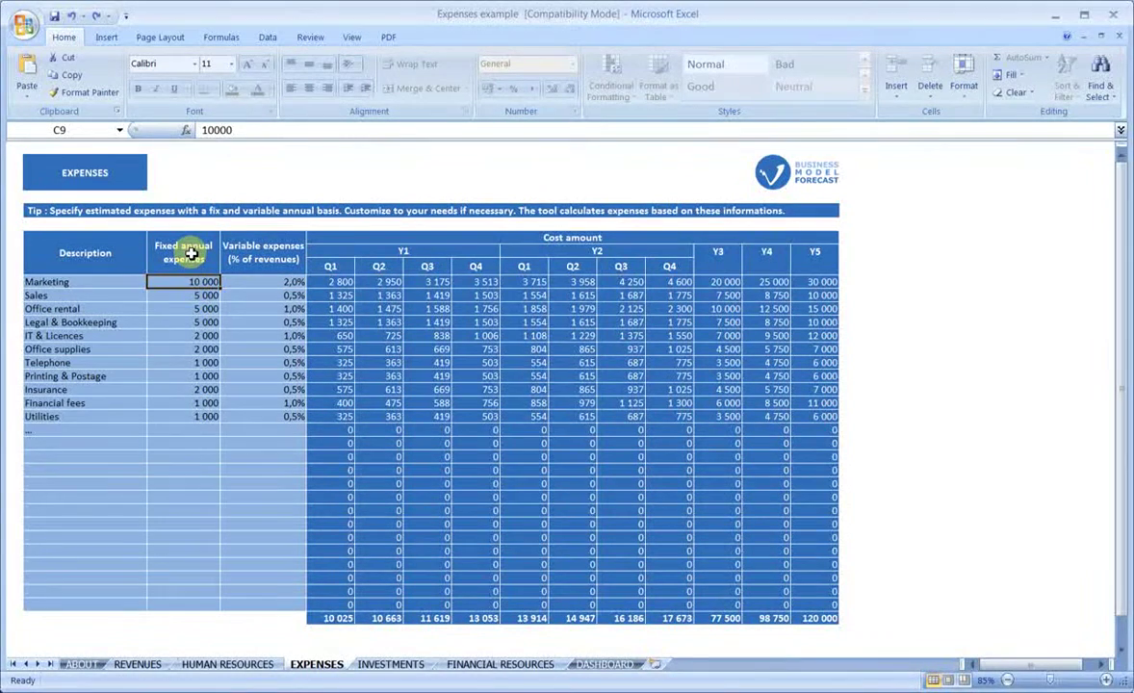
{"action": "left_click", "coordinate": [192, 254]}
{"action": "left_click", "coordinate": [209, 282]}
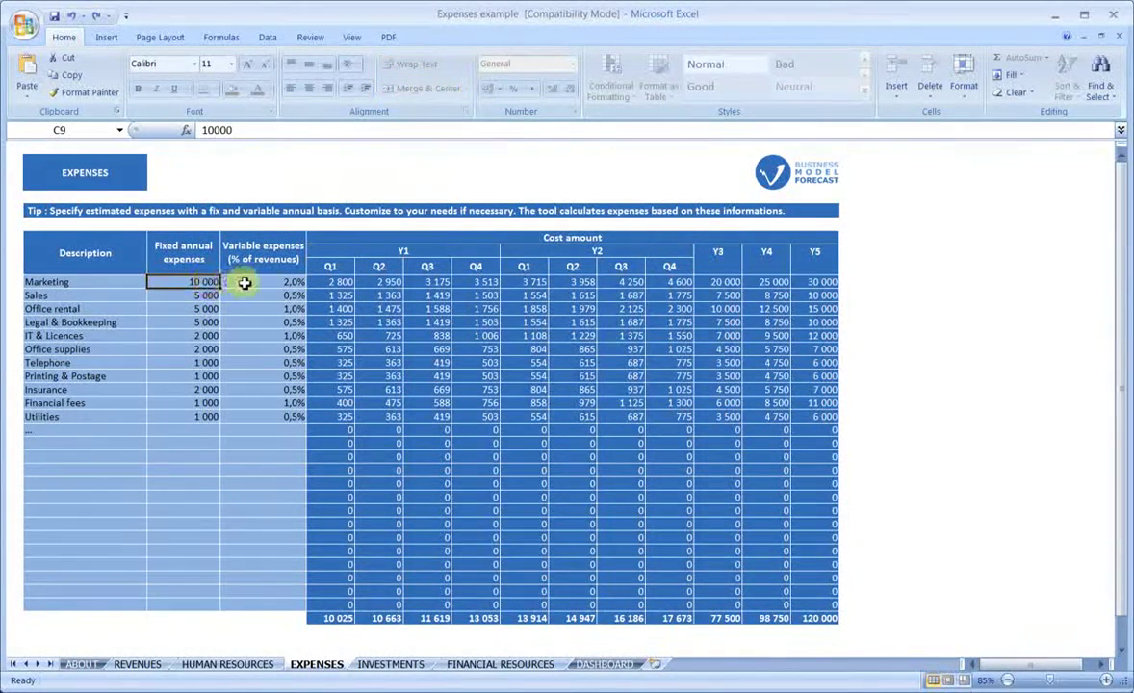
{"action": "left_click", "coordinate": [242, 281]}
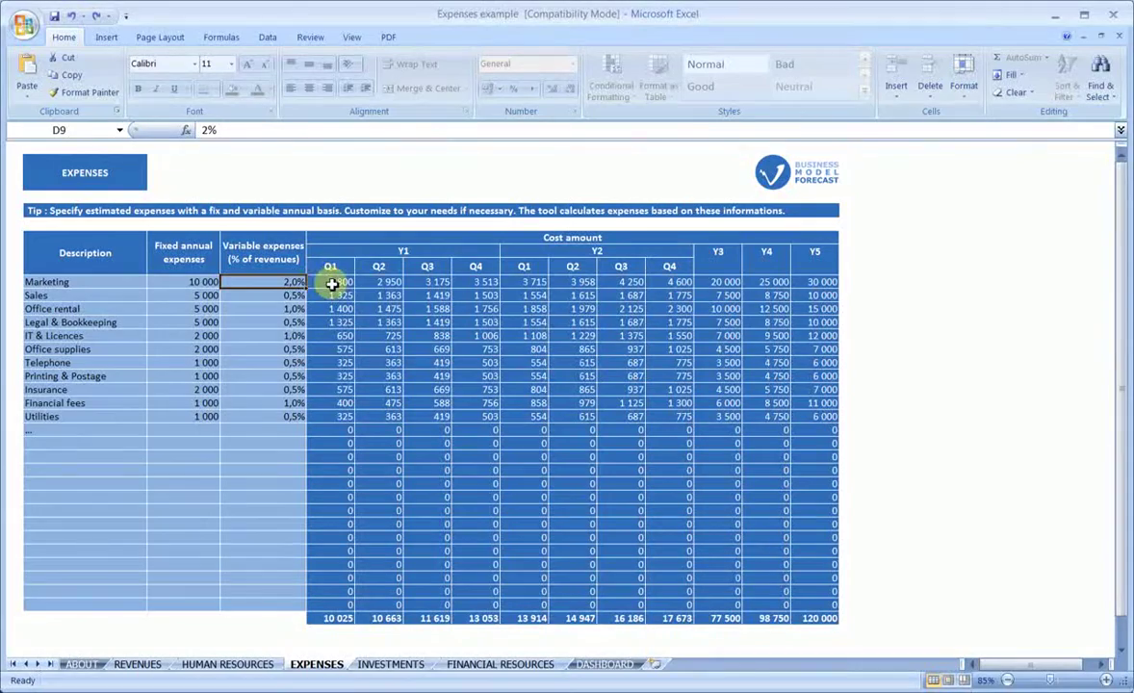
Inspect how Marketing's Y1 Q1 and Y5 cost amounts are calculated from its fixed and variable expense inputs.
{"action": "mouse_move", "coordinate": [316, 282]}
{"action": "left_mouse_down"}
{"action": "mouse_move", "coordinate": [784, 282]}
{"action": "mouse_move", "coordinate": [332, 283]}
{"action": "left_mouse_up"}
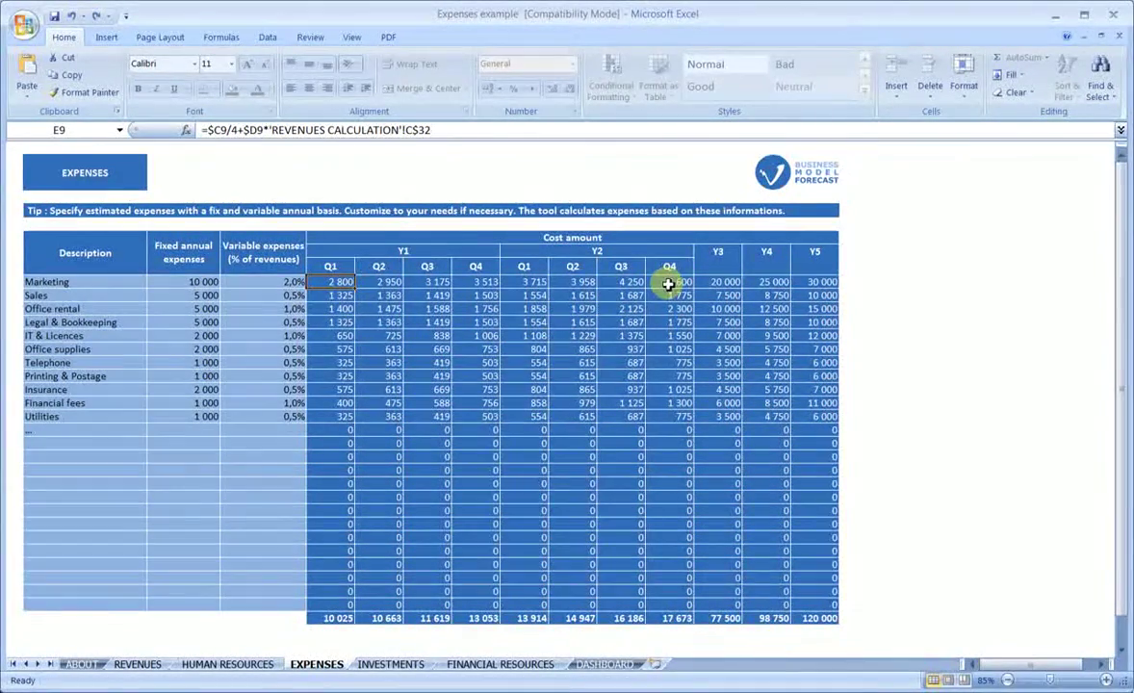
{"action": "left_click", "coordinate": [814, 282]}
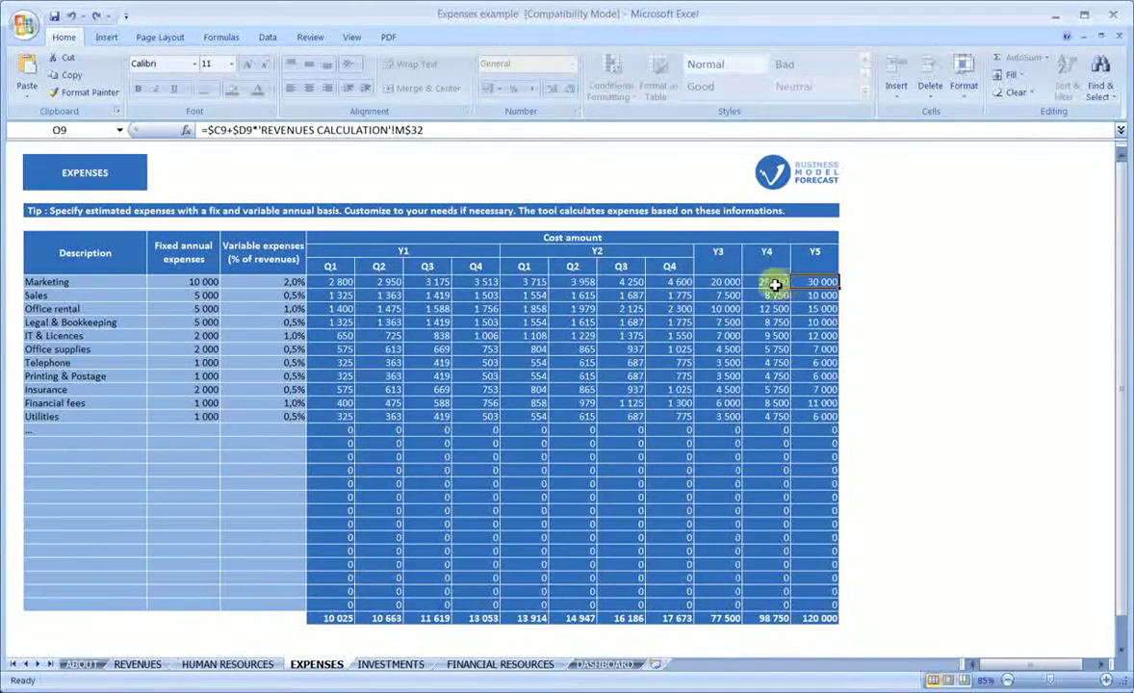
{"action": "left_click_drag", "start_coordinate": [193, 281], "coordinate": [268, 283]}
{"action": "left_click", "coordinate": [268, 283]}
{"action": "left_click", "coordinate": [192, 284]}
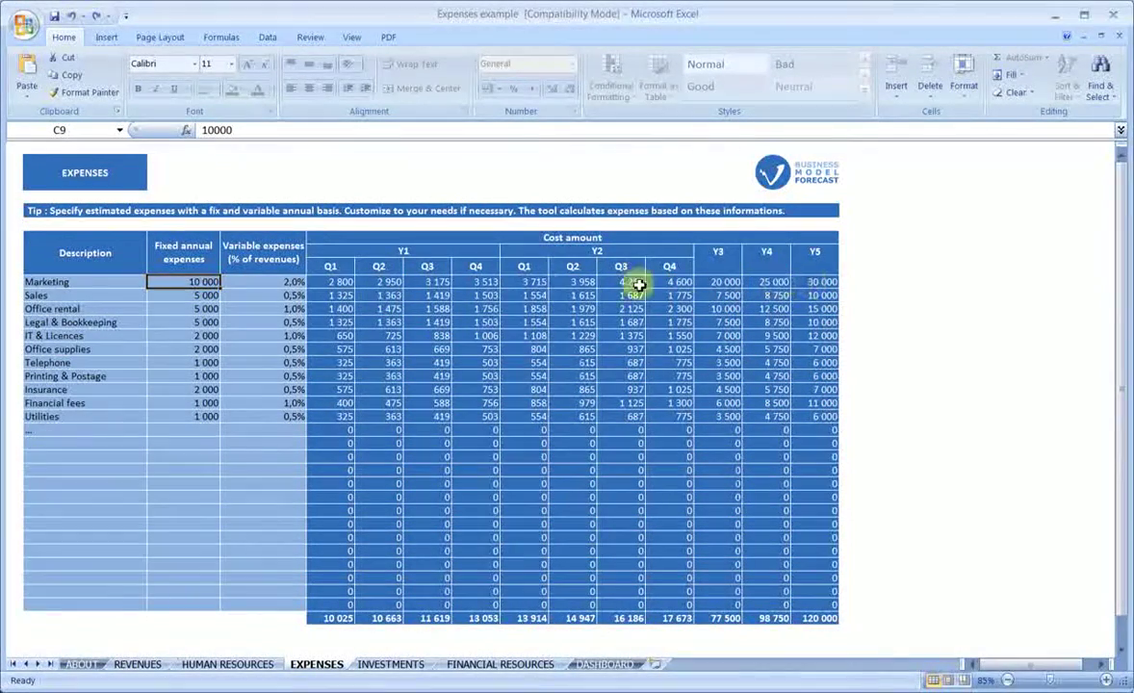
{"action": "left_click", "coordinate": [260, 282]}
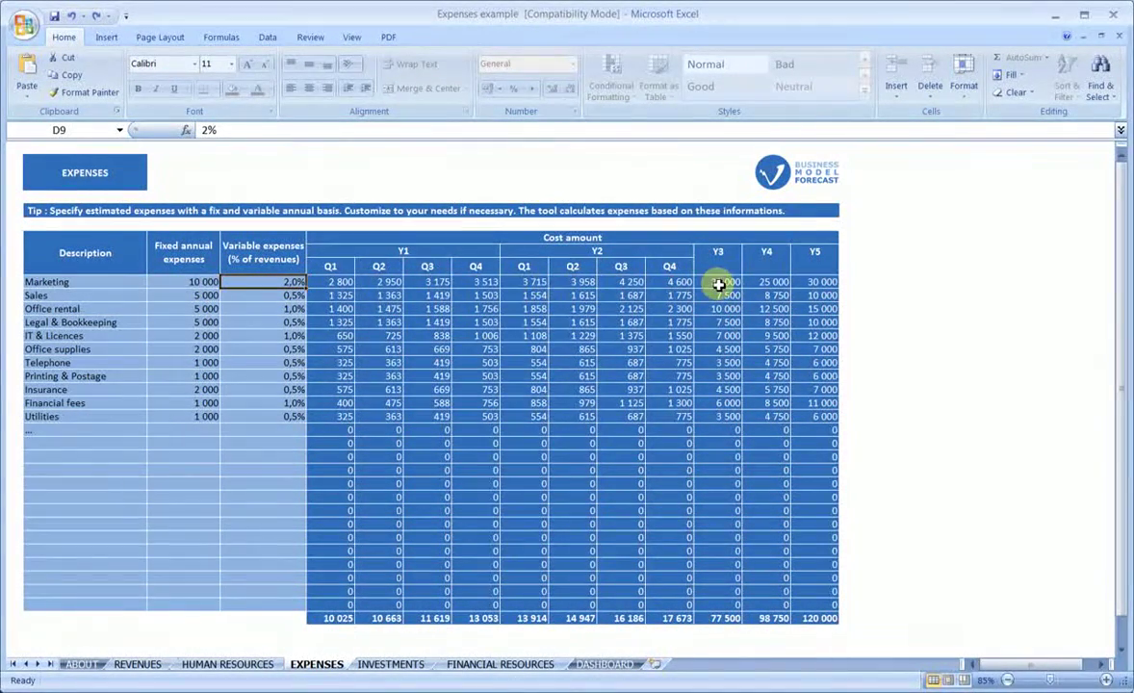
{"action": "left_click", "coordinate": [198, 281]}
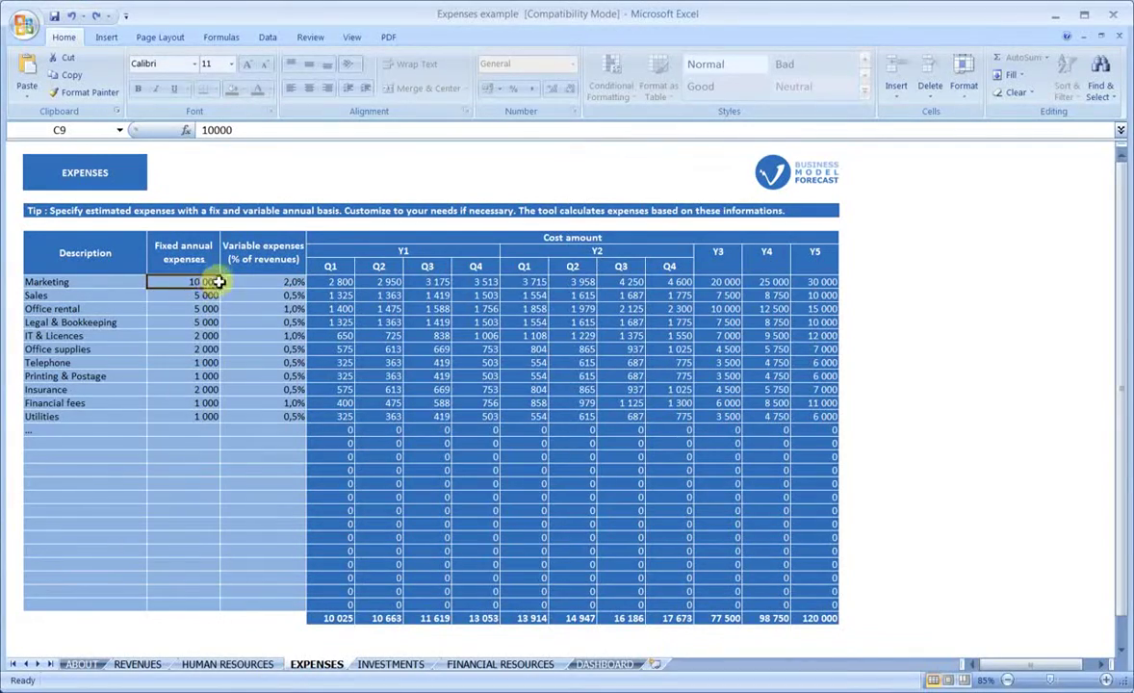
{"action": "left_click", "coordinate": [295, 280]}
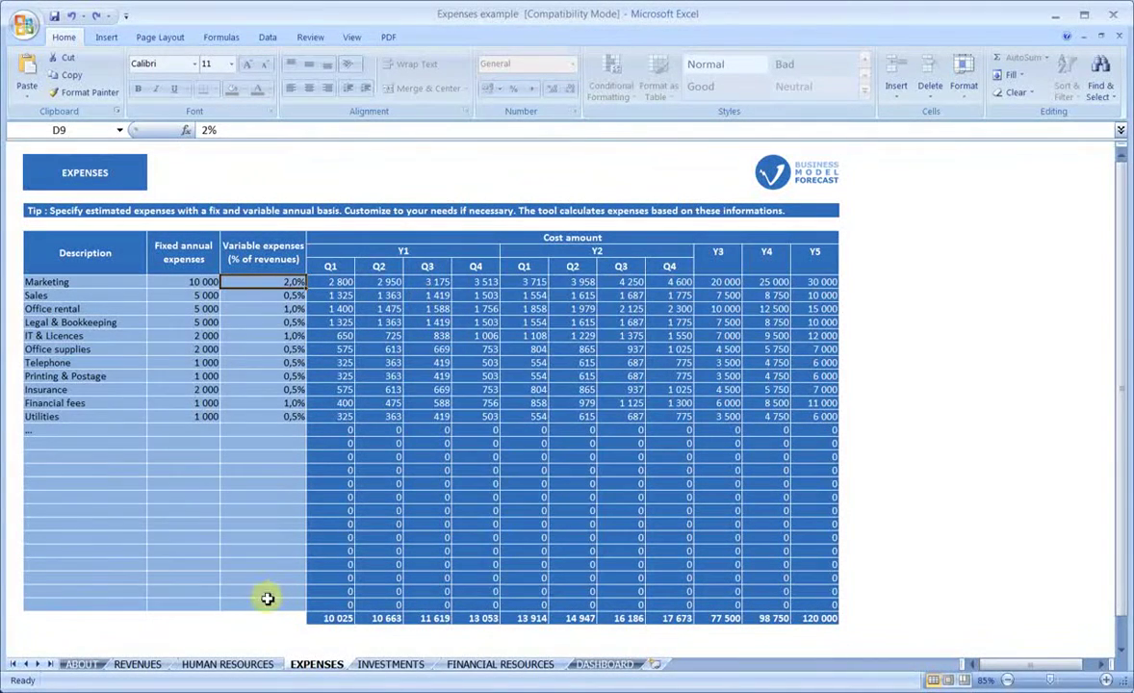
Review the My super product row on the REVENUES sheet and return to the EXPENSES sheet.
{"action": "left_click", "coordinate": [150, 662]}
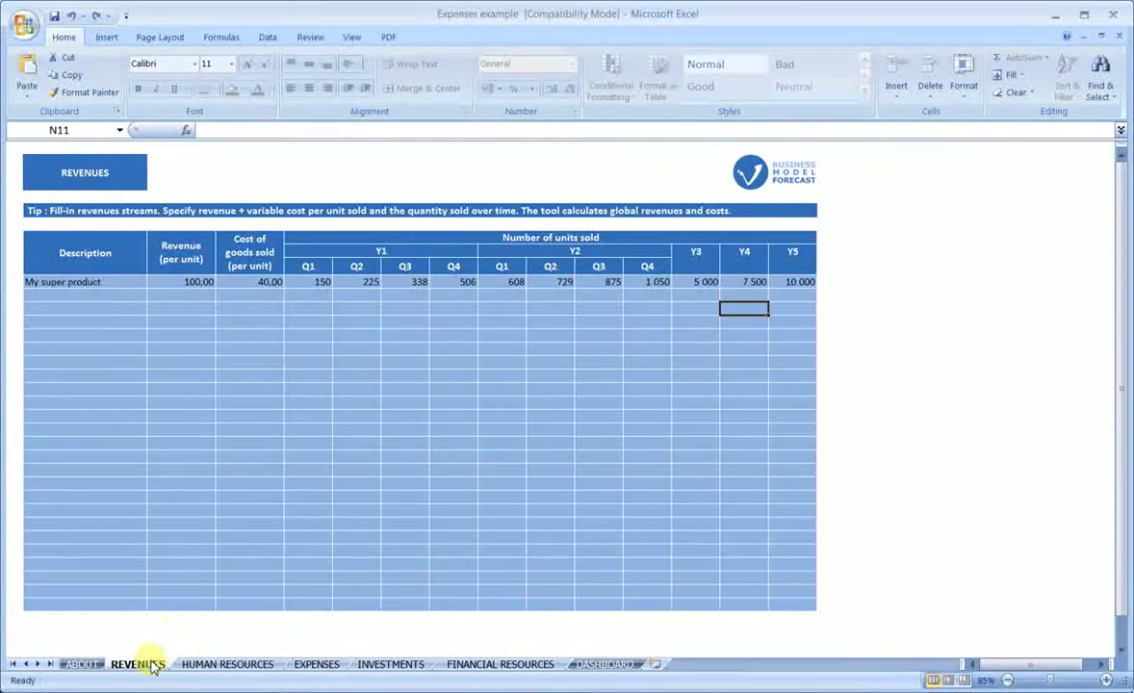
{"action": "left_click_drag", "start_coordinate": [96, 281], "coordinate": [791, 281]}
{"action": "left_click", "coordinate": [716, 331]}
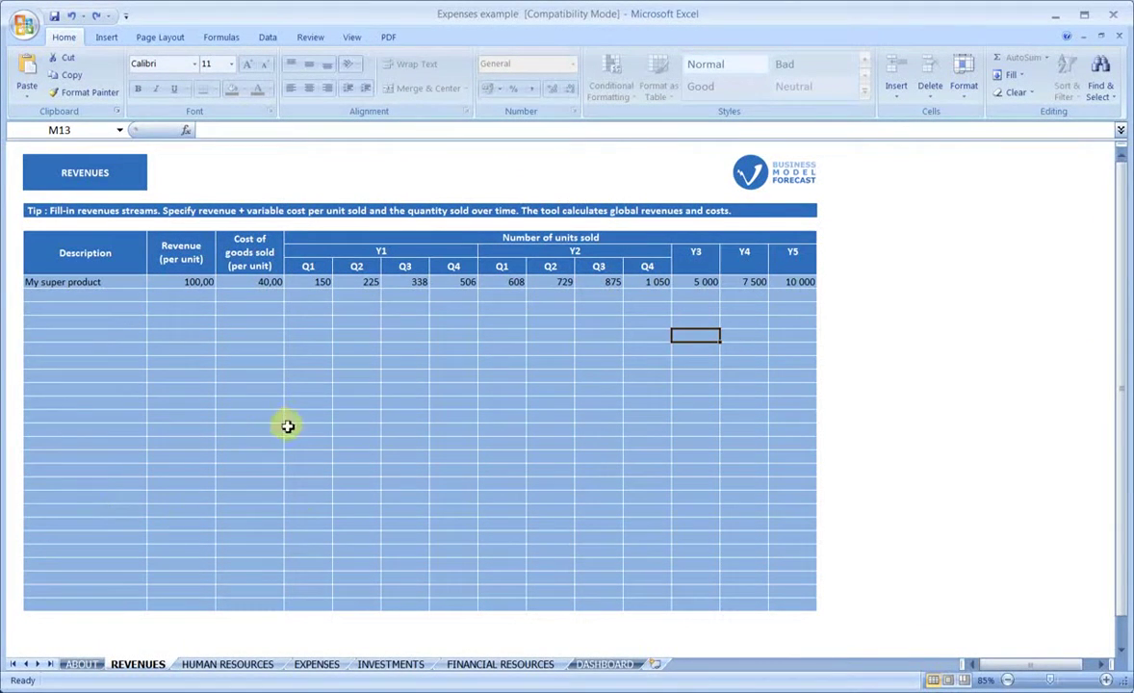
{"action": "left_click", "coordinate": [318, 664]}
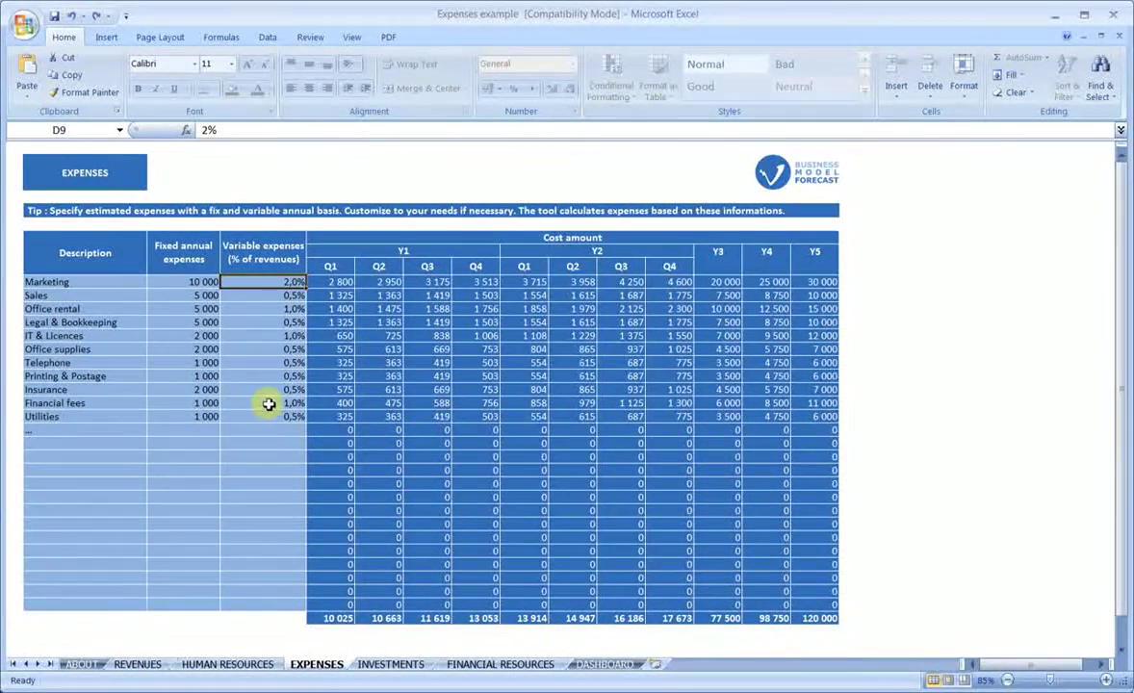
Enter "Other expense #1" as a new expense description in B22 and fill the series down to "Other expense #3" in B24.
{"action": "left_click", "coordinate": [214, 349]}
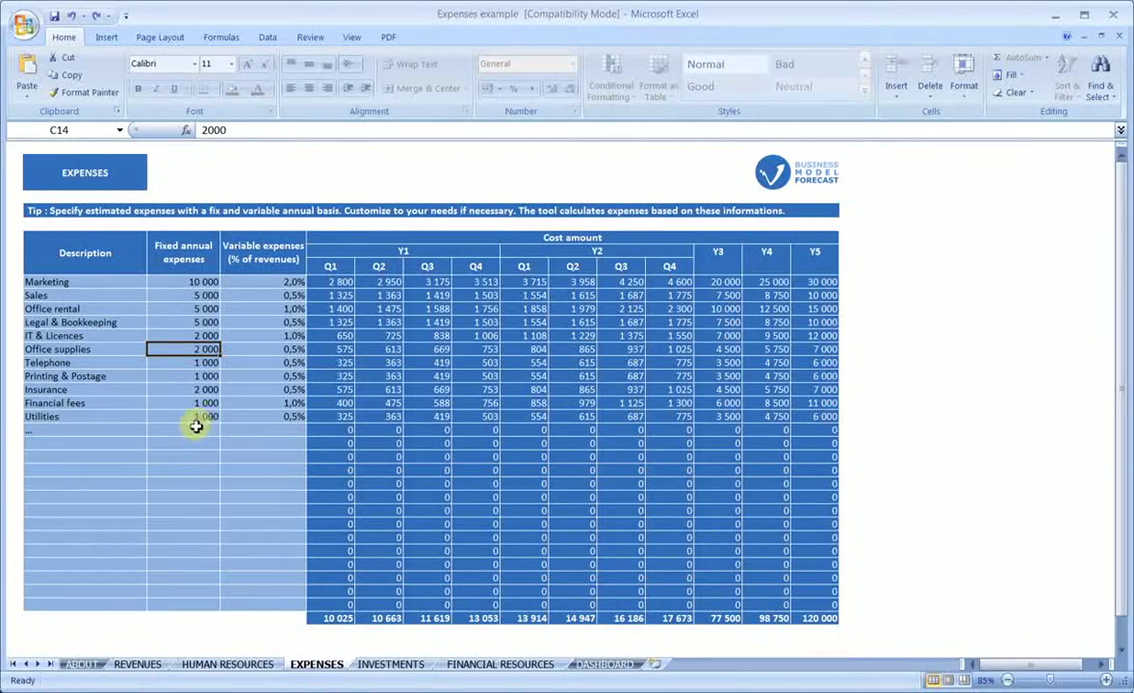
{"action": "left_click", "coordinate": [112, 445]}
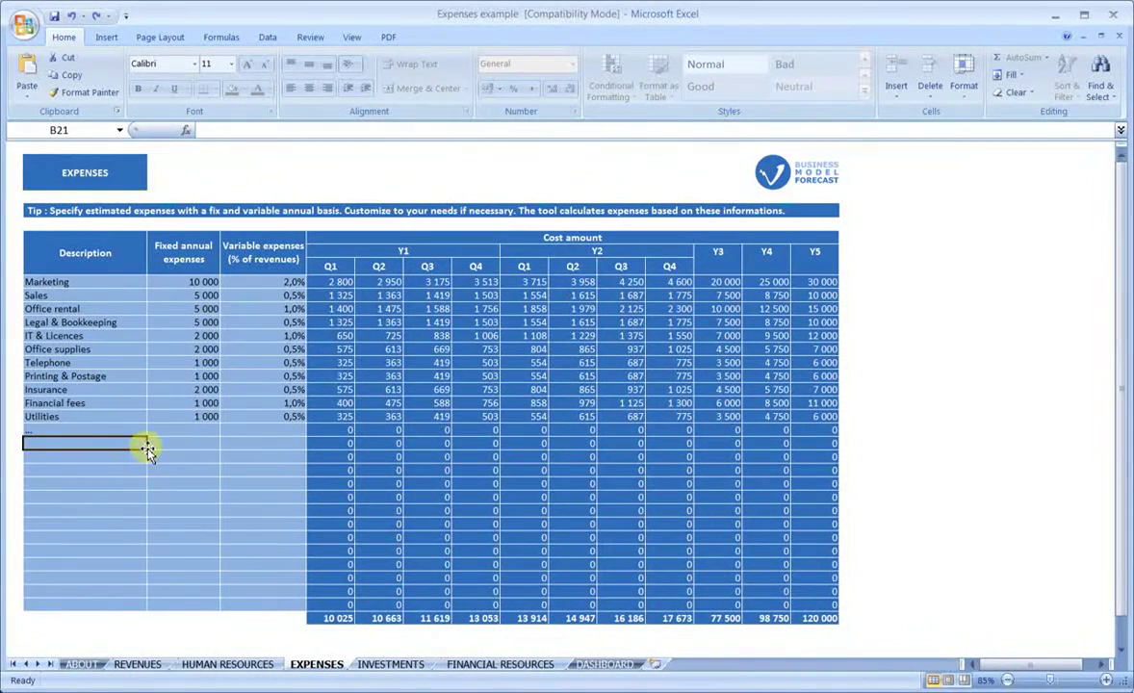
{"action": "key", "text": "Down"}
{"action": "type", "text": "O"}
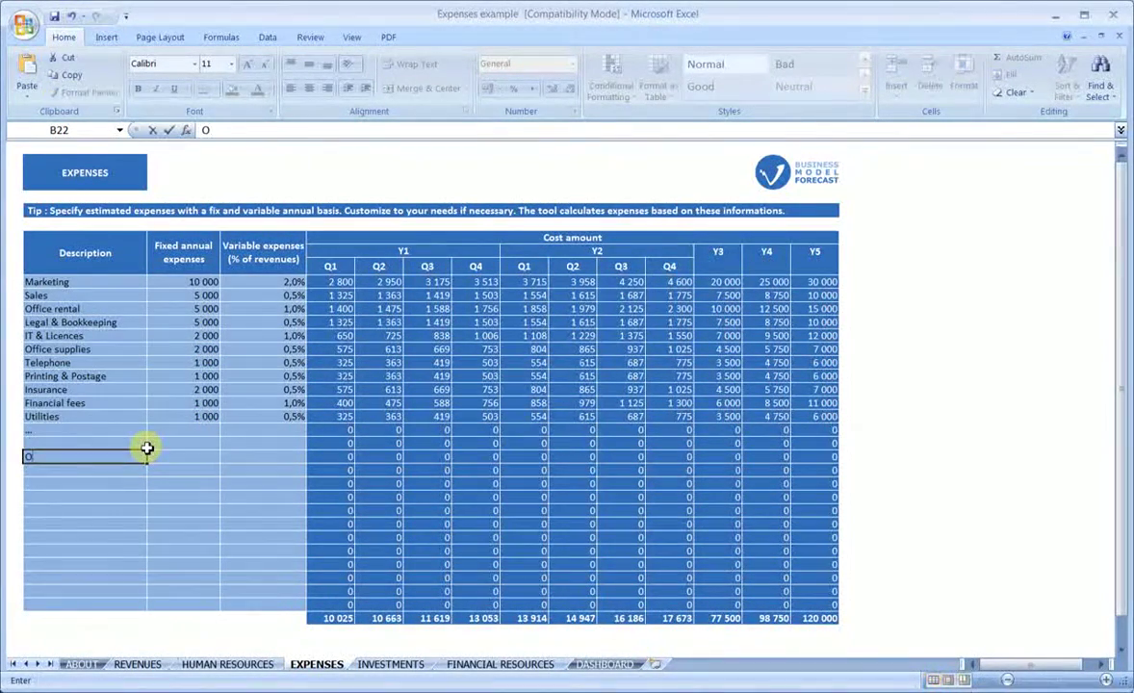
{"action": "type", "text": "ther expense #"}
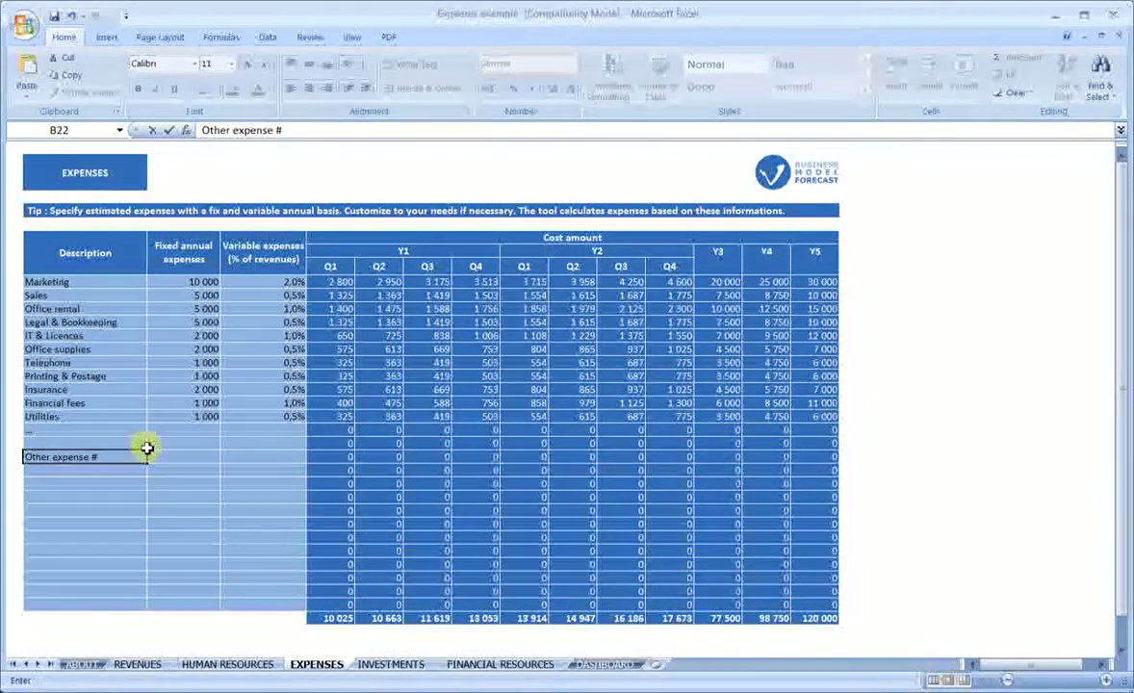
{"action": "type", "text": "1"}
{"action": "key", "text": "Tab"}
{"action": "left_click", "coordinate": [144, 456]}
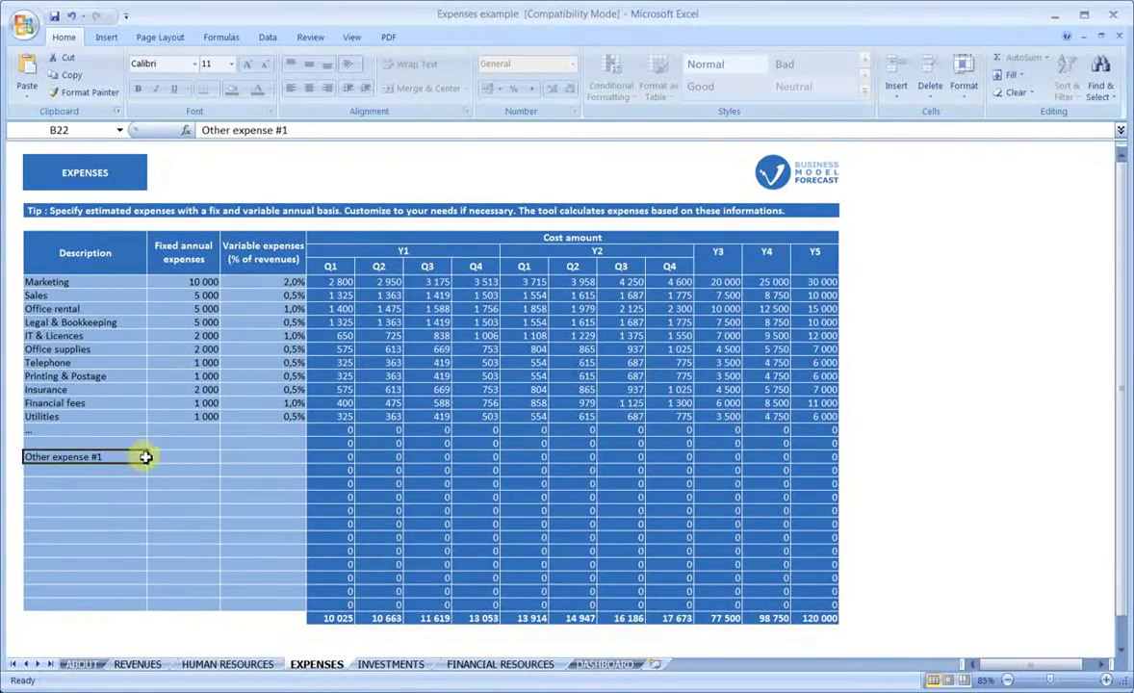
{"action": "left_click_drag", "start_coordinate": [147, 463], "coordinate": [154, 484]}
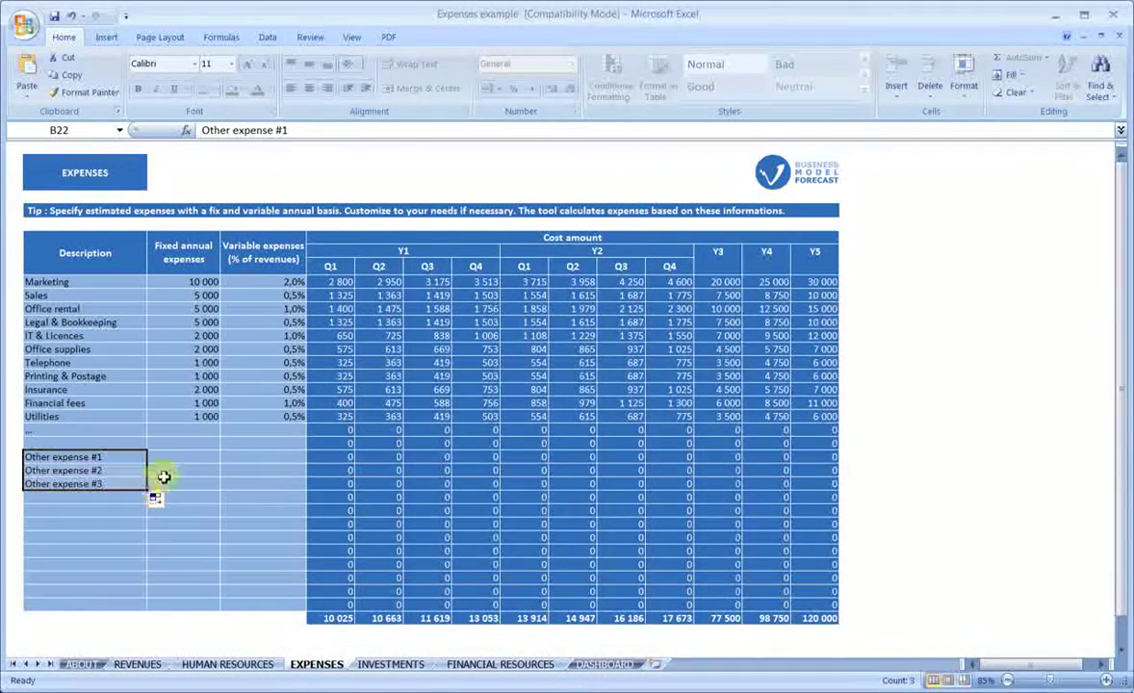
Check the fixed annual and variable expense columns where the inputs for Other expense #1 belong.
{"action": "left_click", "coordinate": [197, 455]}
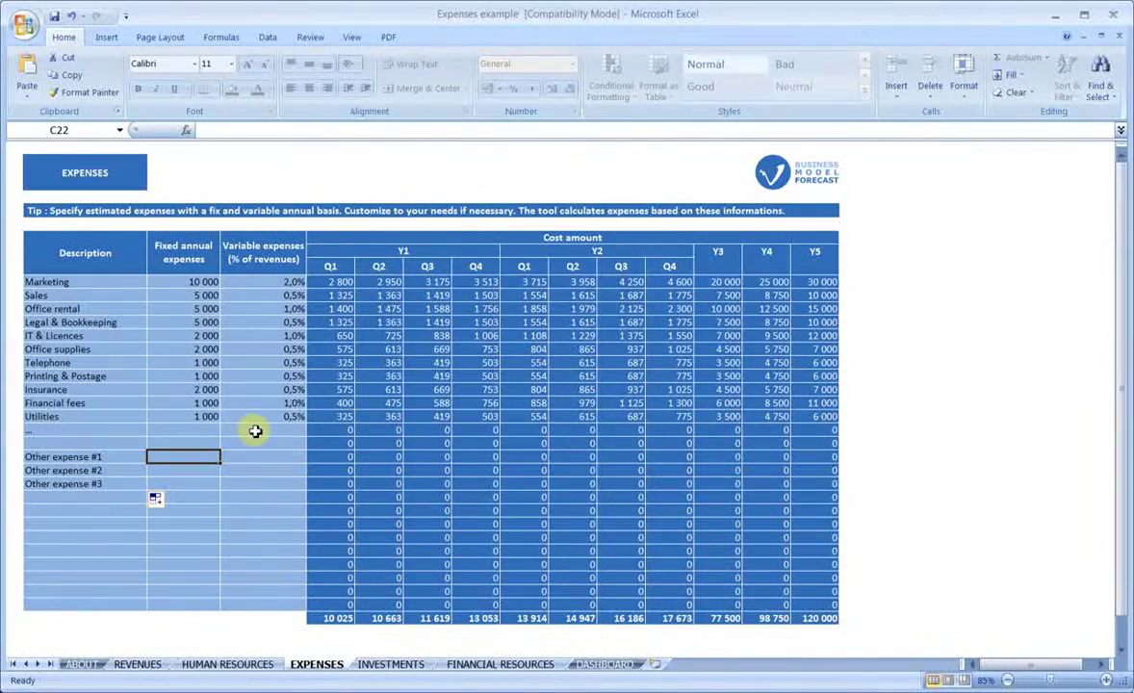
{"action": "left_click", "coordinate": [289, 349]}
{"action": "left_click", "coordinate": [265, 253]}
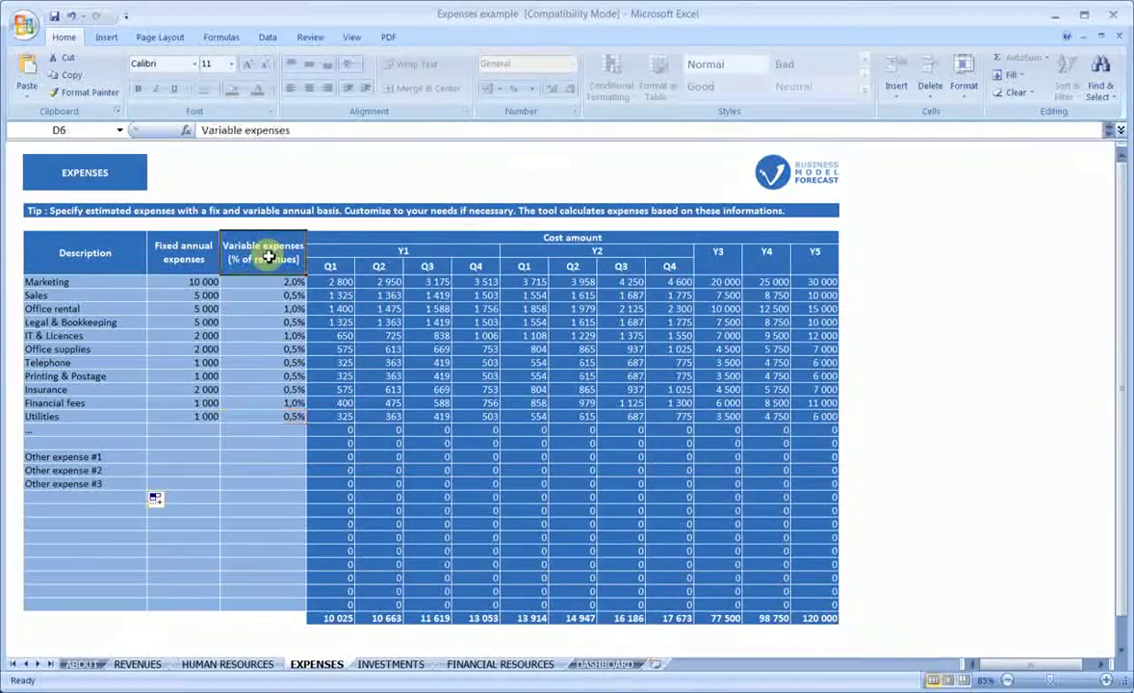
{"action": "left_click", "coordinate": [201, 262]}
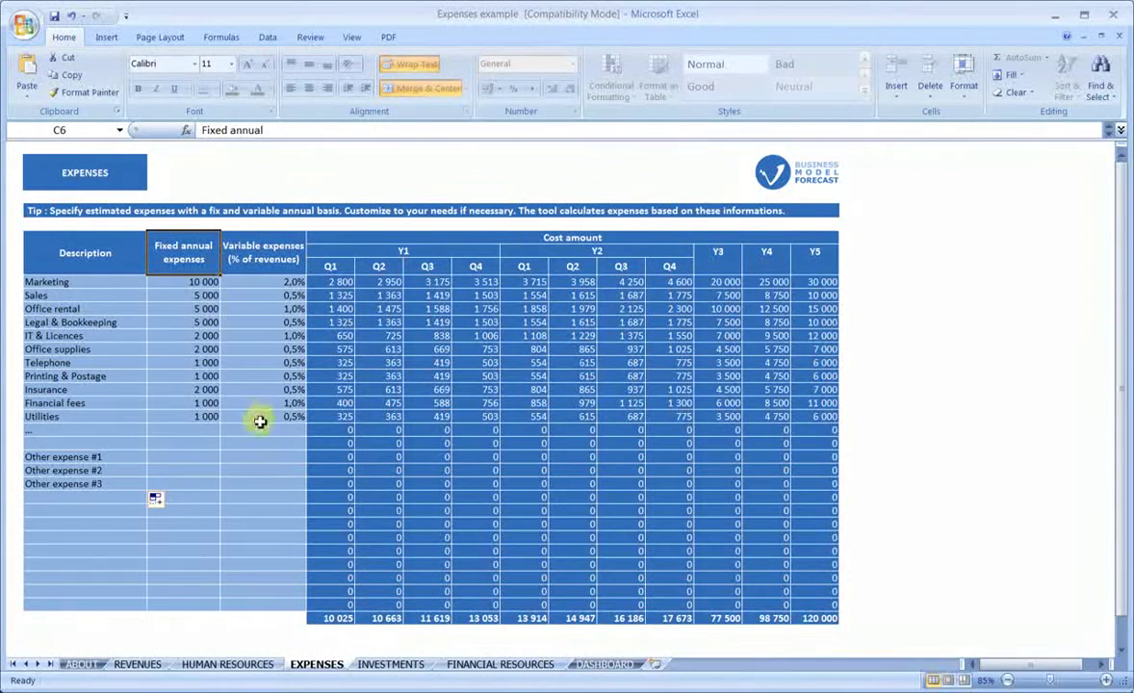
{"action": "left_click", "coordinate": [266, 457]}
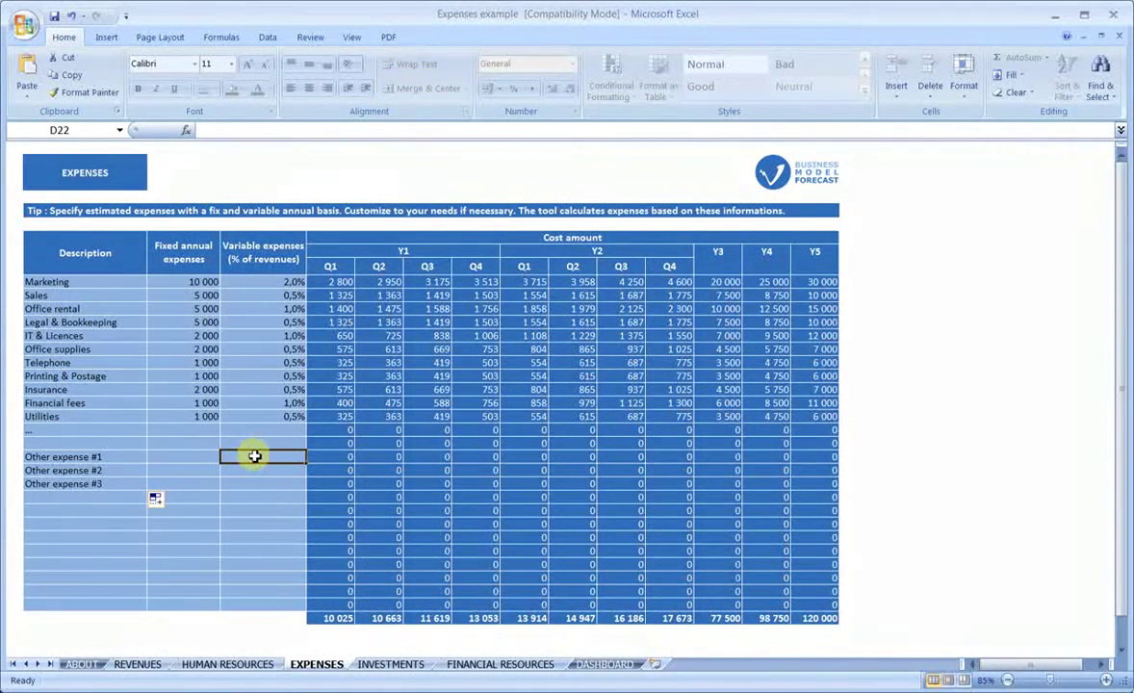
Set the variable expense of Other expense #1 to 2% and review its resulting cost amounts from Y1 to Y5.
{"action": "type", "text": "2%"}
{"action": "key", "text": "Return"}
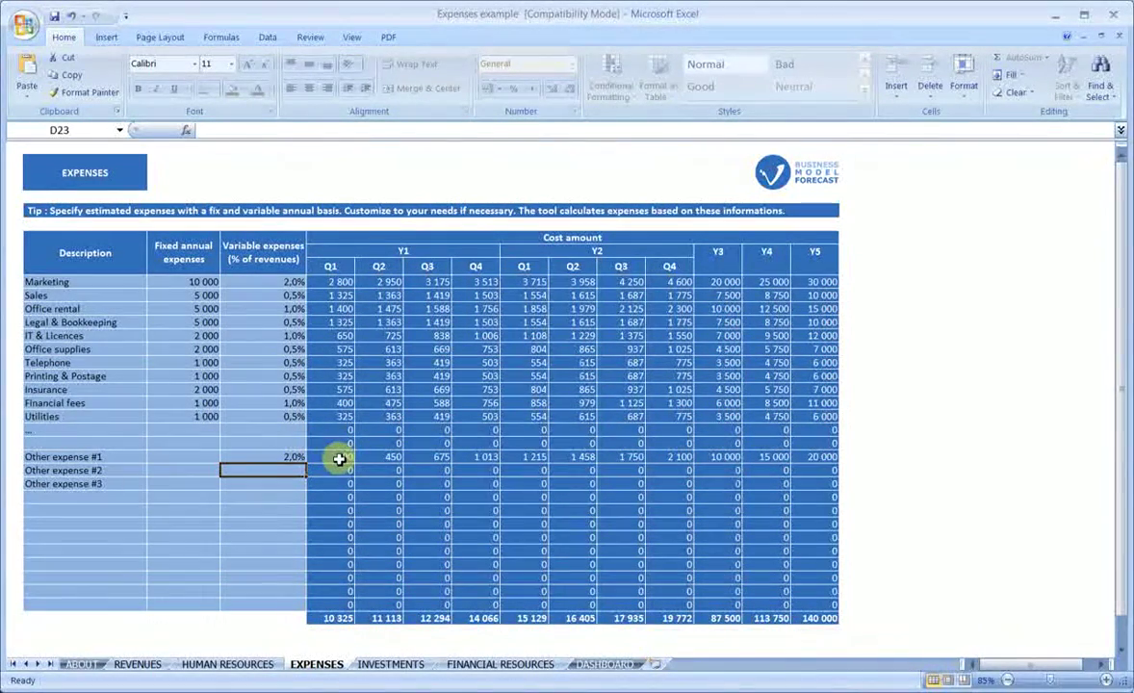
{"action": "left_click_drag", "start_coordinate": [324, 456], "coordinate": [821, 459]}
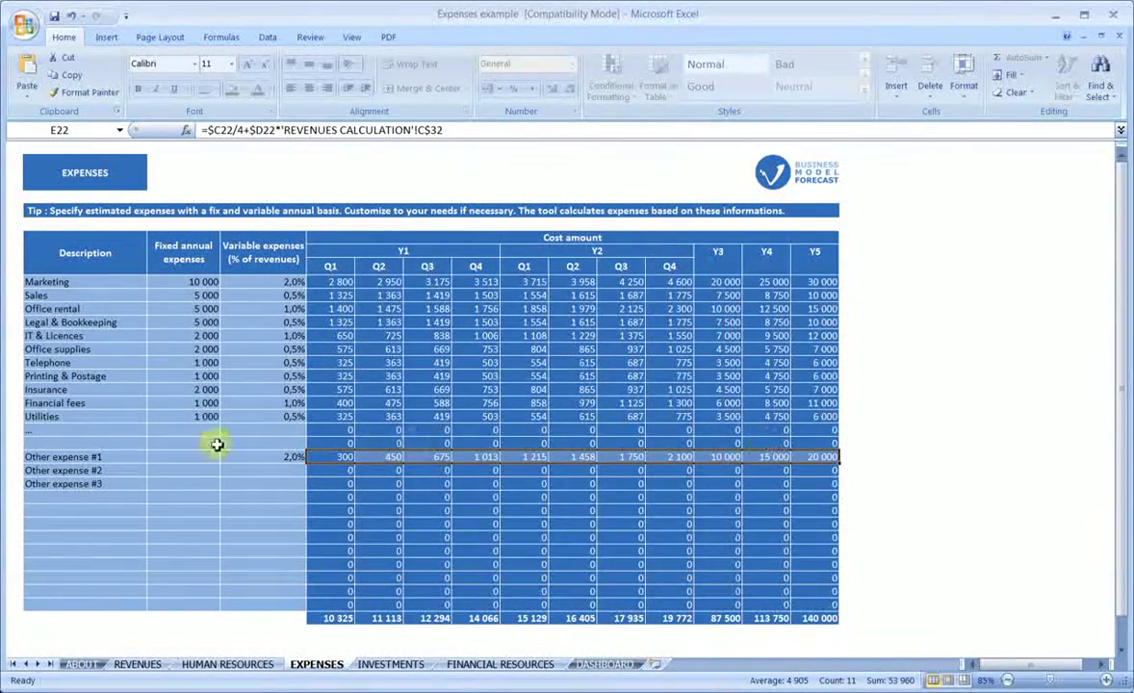
{"action": "left_click", "coordinate": [284, 458]}
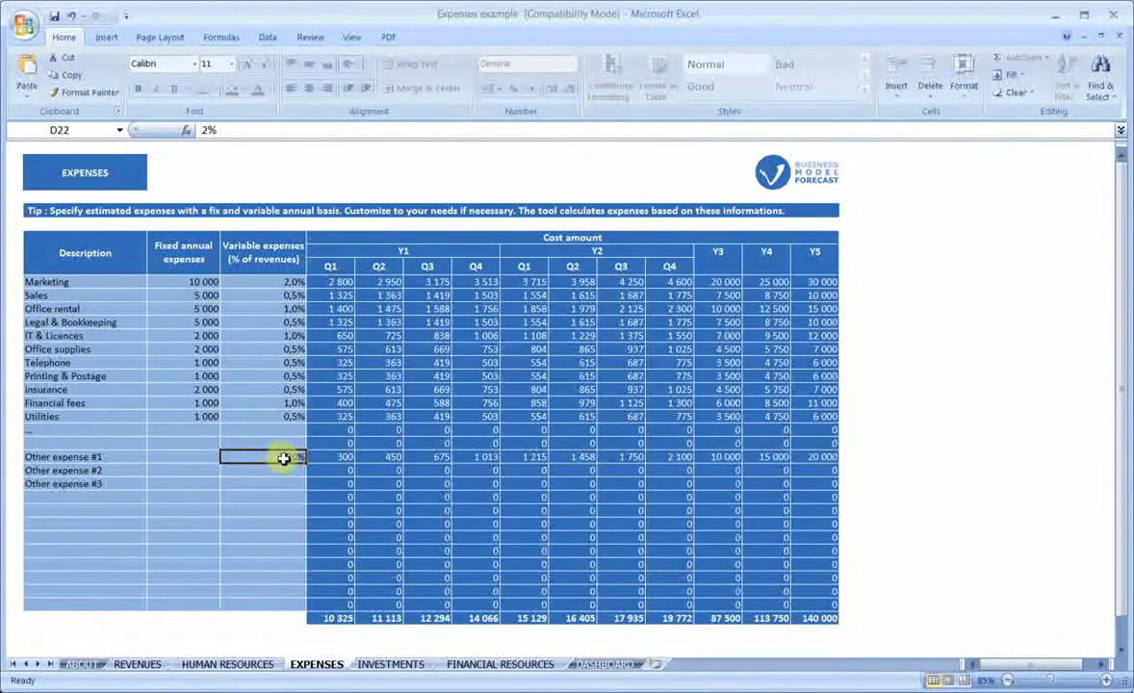
Set the fixed annual expense of Other expense #2 to 10000 and review its quarterly Y1 cost amounts.
{"action": "left_click", "coordinate": [185, 472]}
{"action": "type", "text": "0000"}
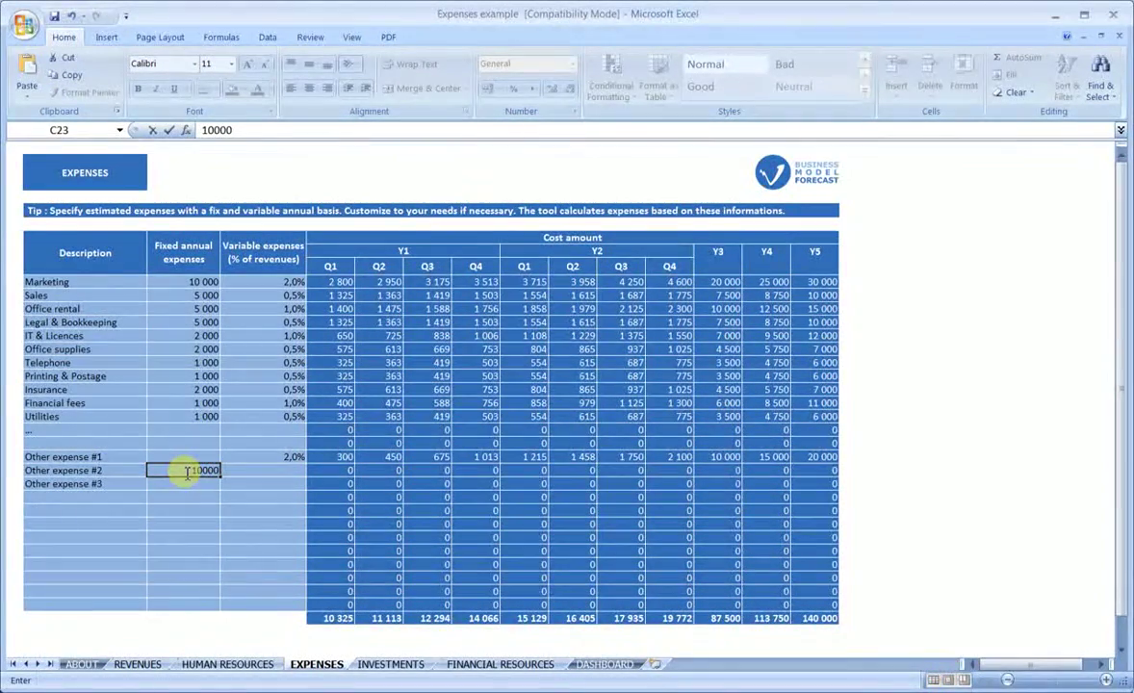
{"action": "key", "text": "Return"}
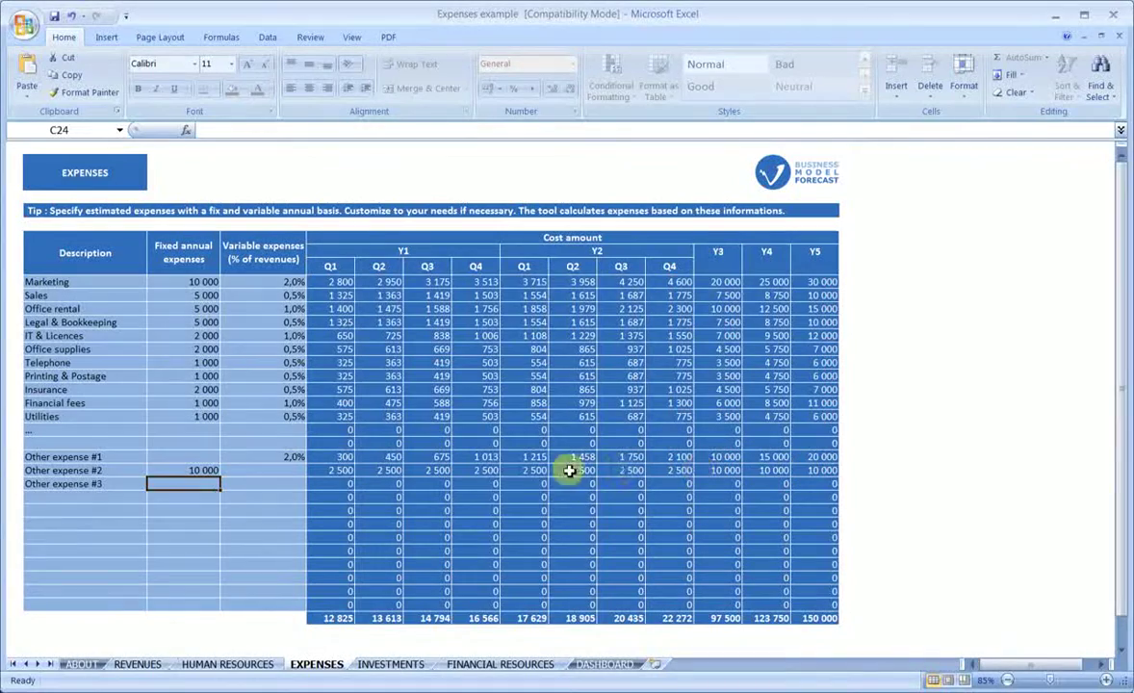
{"action": "left_click_drag", "start_coordinate": [337, 469], "coordinate": [486, 468]}
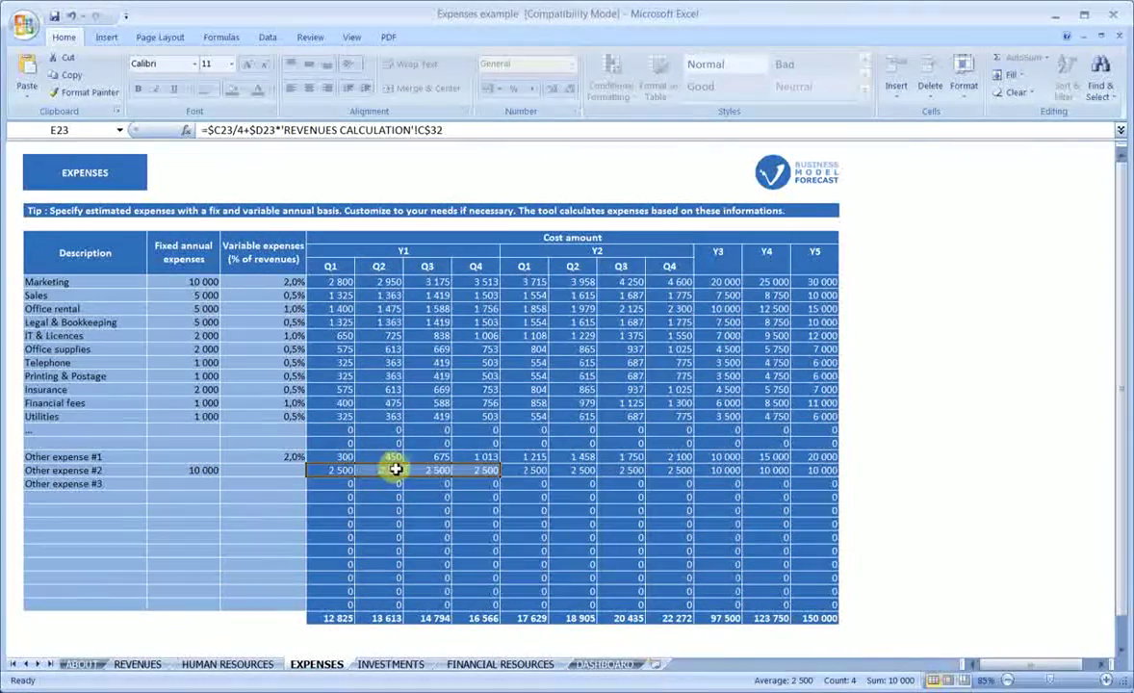
{"action": "mouse_move", "coordinate": [485, 470]}
{"action": "left_mouse_down"}
{"action": "mouse_move", "coordinate": [349, 468]}
{"action": "mouse_move", "coordinate": [474, 472]}
{"action": "left_mouse_up"}
Inspect how Other expense #1's variable percentage drives its Y1 Q2 cost amount.
{"action": "left_click", "coordinate": [281, 456]}
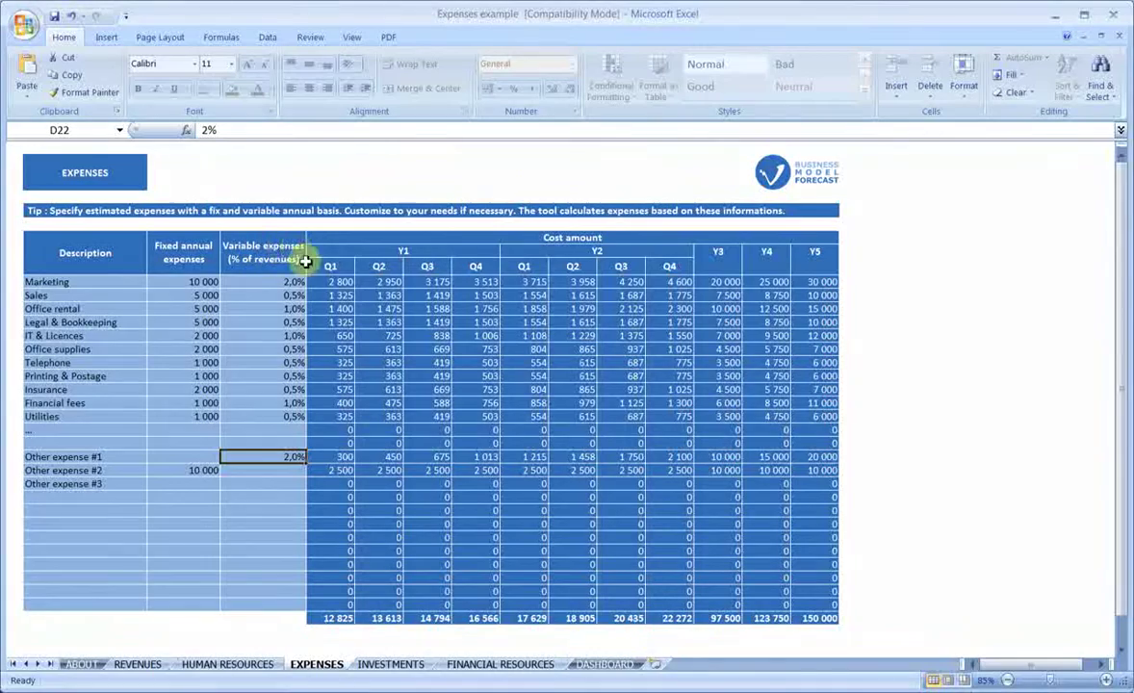
{"action": "left_click", "coordinate": [383, 456]}
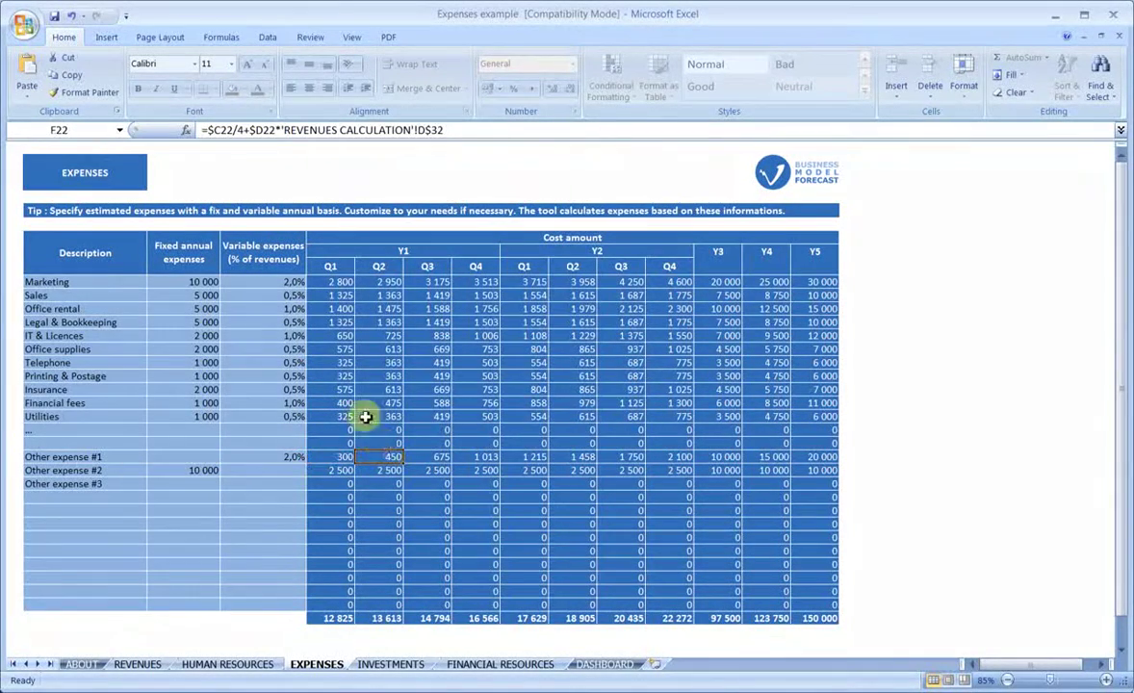
{"action": "left_click", "coordinate": [286, 457]}
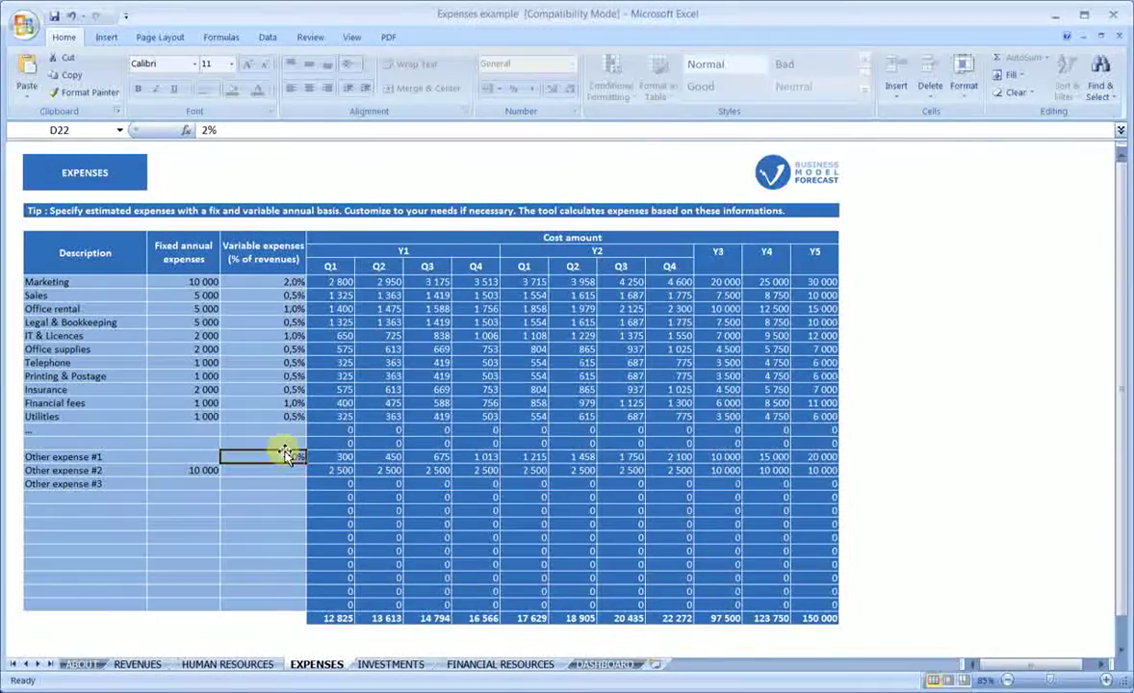
Enter a fixed annual expense of 10000 and a variable expense of 2% for Other expense #3.
{"action": "left_click", "coordinate": [181, 488]}
{"action": "type", "text": "10 00"}
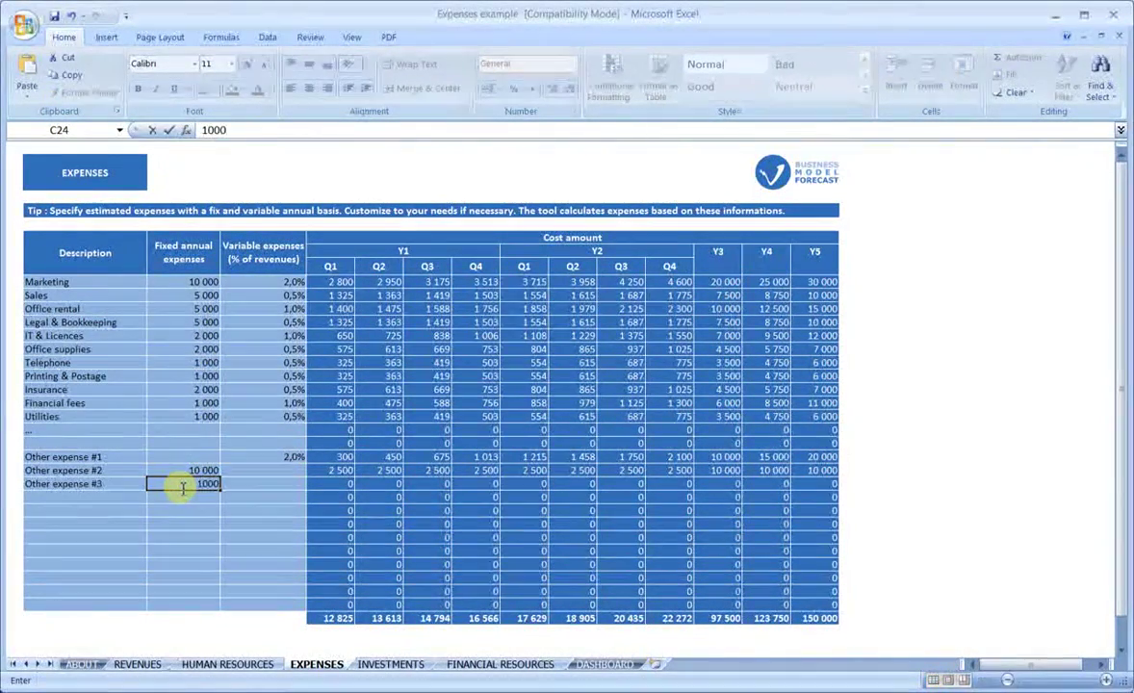
{"action": "type", "text": "0"}
{"action": "key", "text": "Tab"}
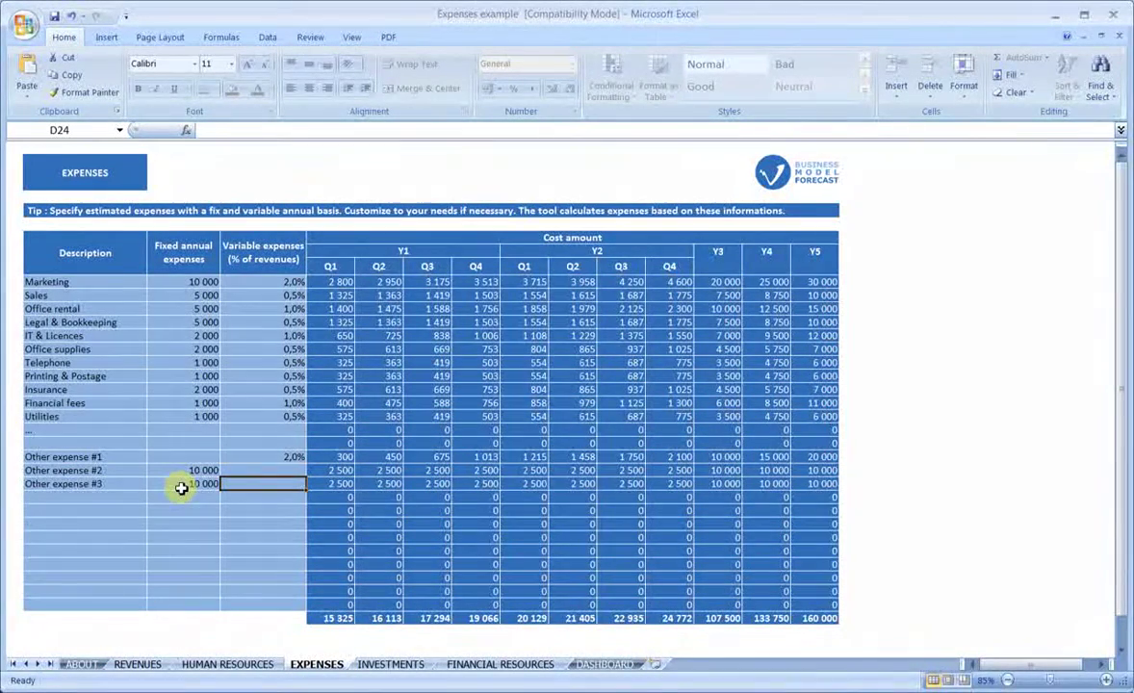
{"action": "type", "text": "2"}
{"action": "key", "text": "BackSpace"}
{"action": "type", "text": "2"}
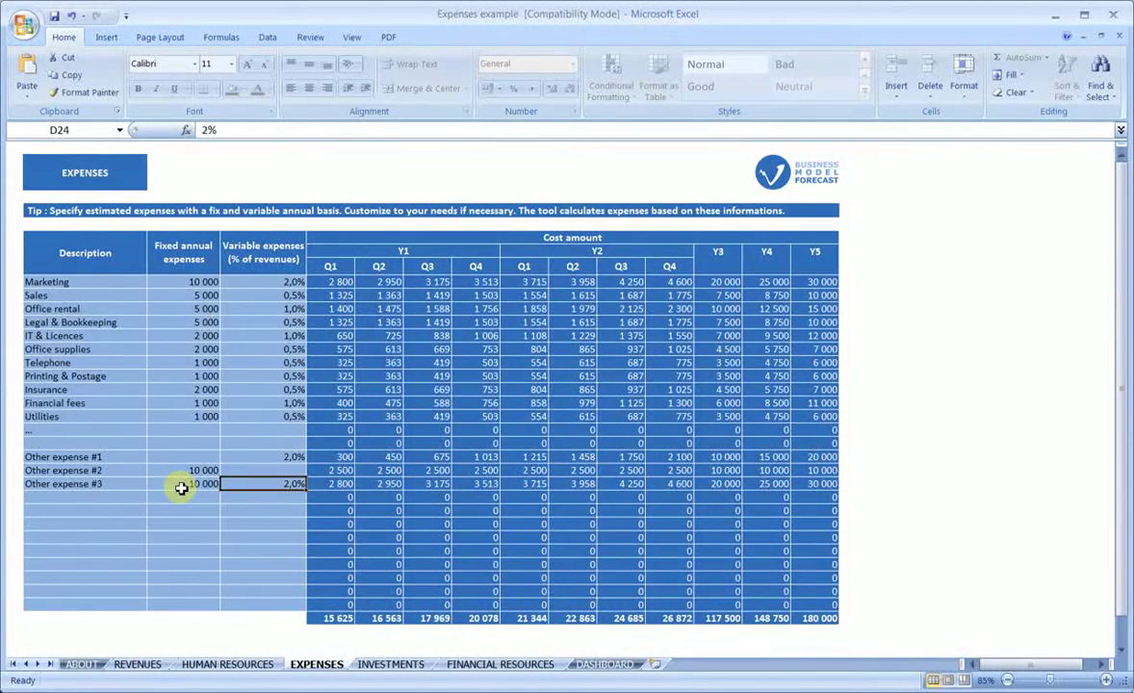
Check the fixed and variable inputs of Other expense #3 and its cost amounts from Y1 to Y5.
{"action": "left_click", "coordinate": [181, 484]}
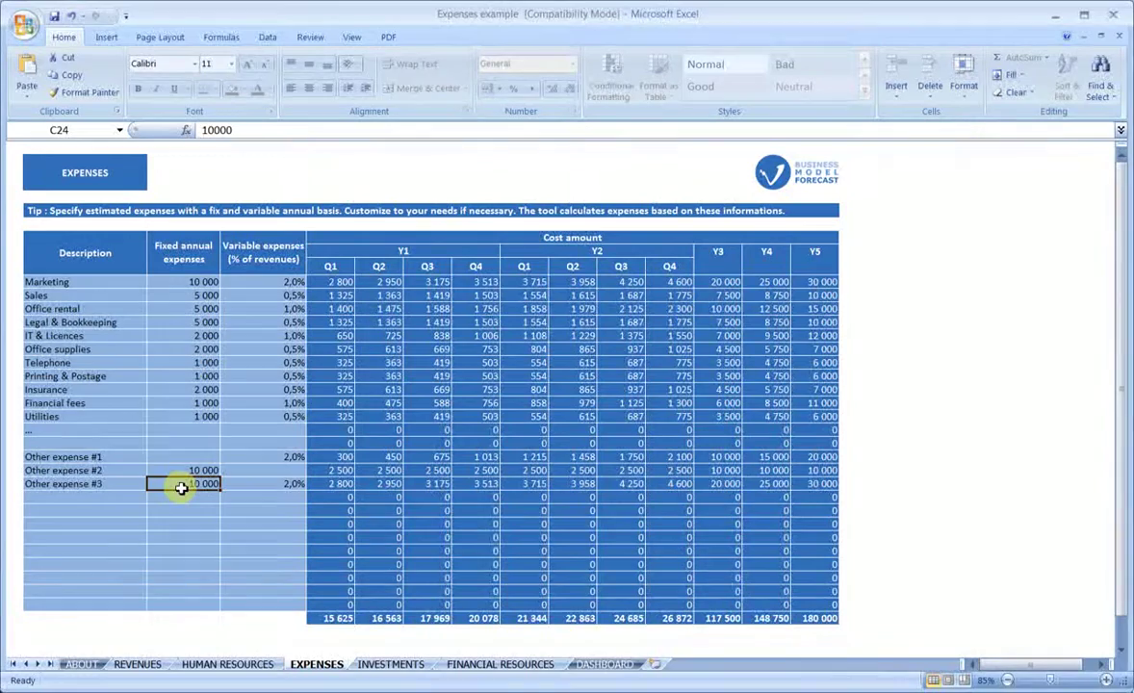
{"action": "key", "text": "Tab"}
{"action": "key", "text": "Return"}
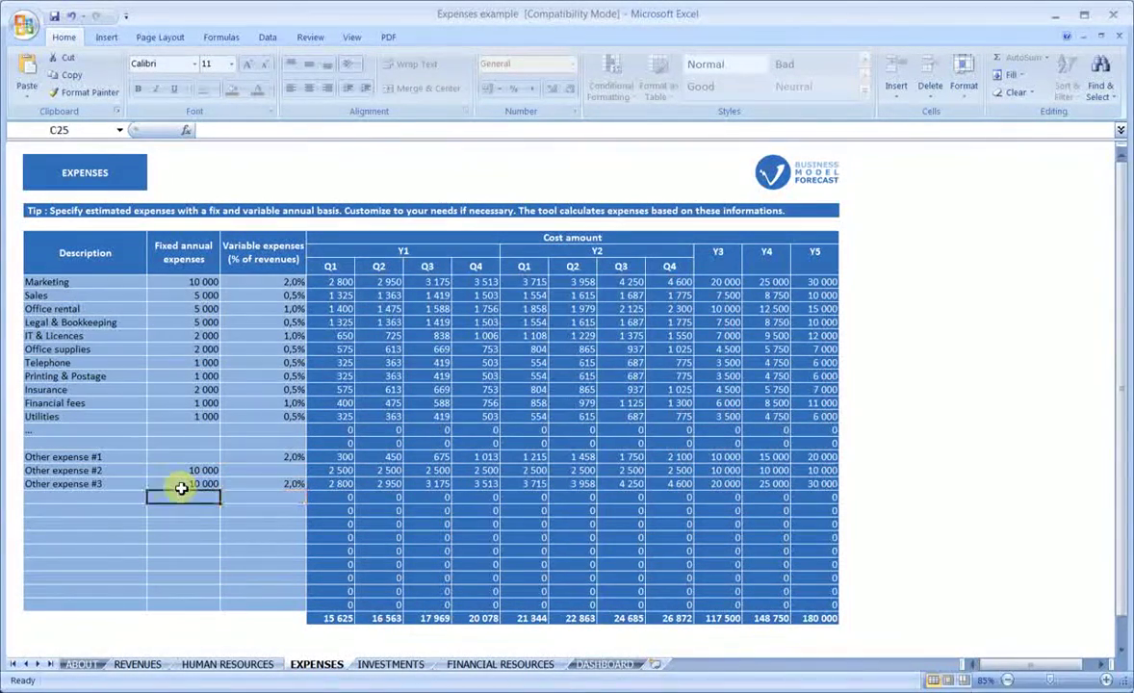
{"action": "left_click_drag", "start_coordinate": [314, 486], "coordinate": [815, 482]}
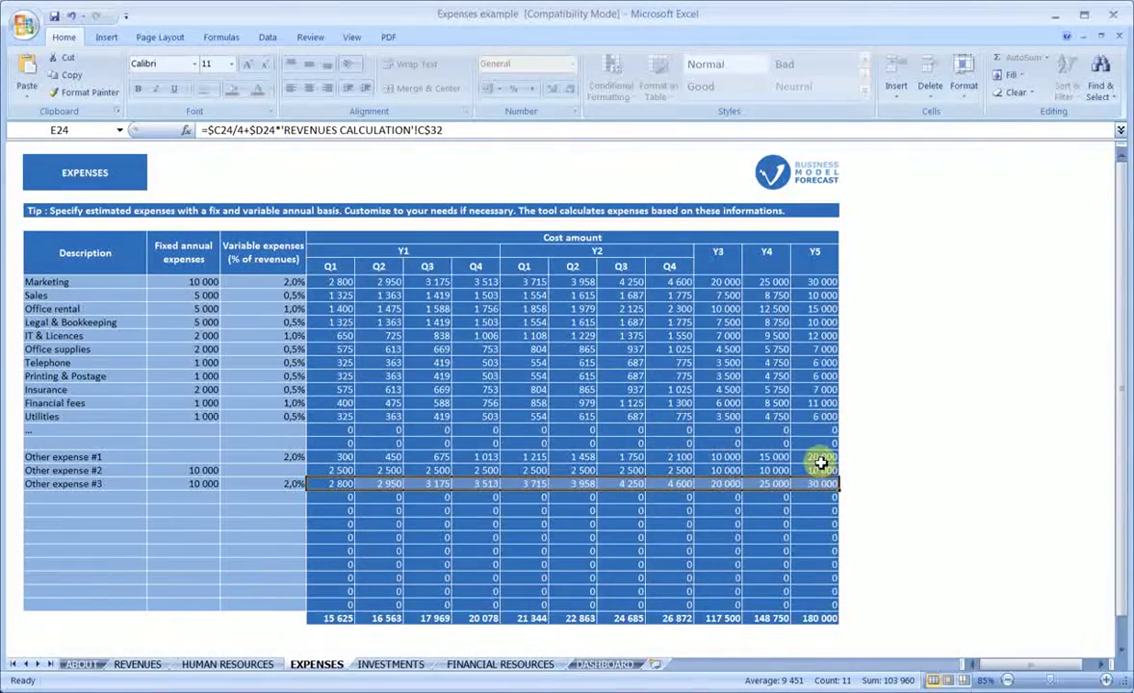
{"action": "left_click", "coordinate": [174, 514]}
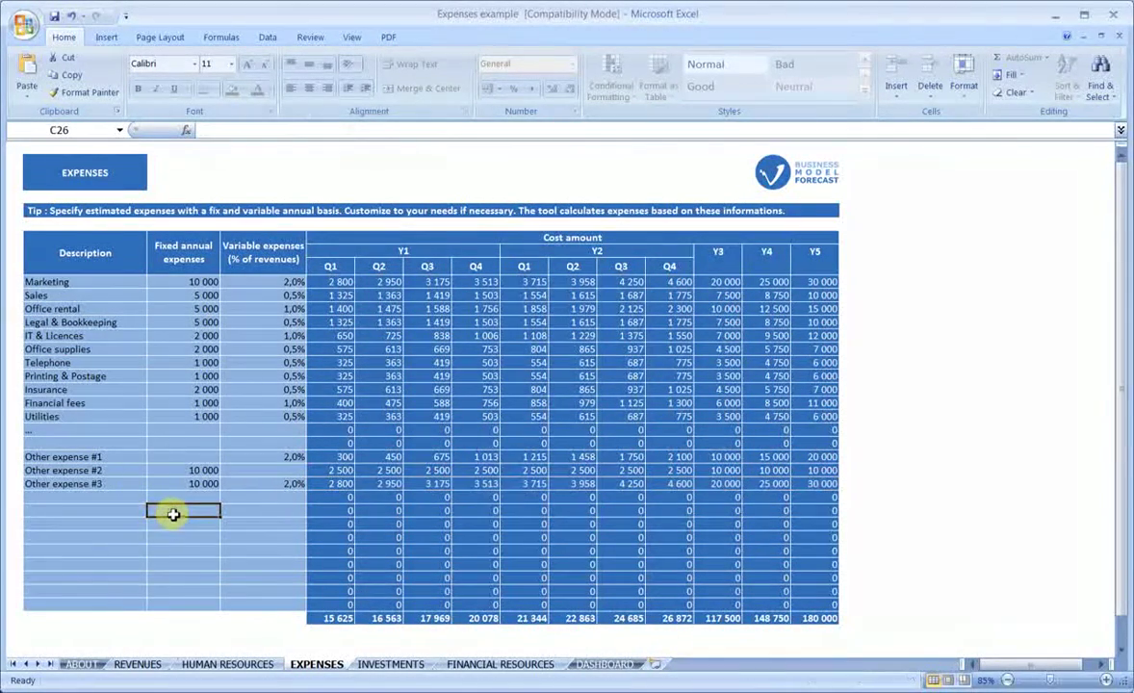